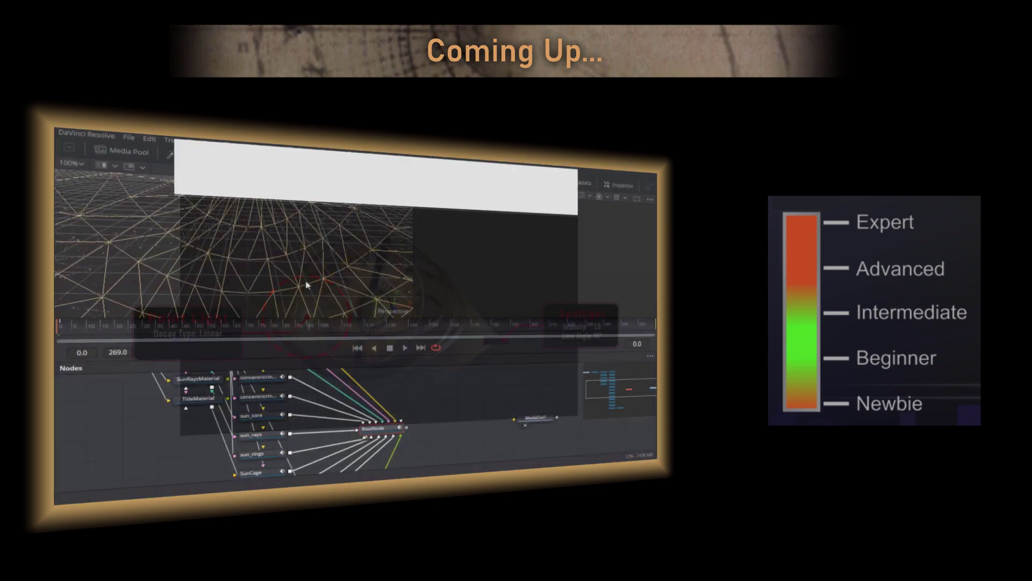
scroll(258, 231, "down", 5)
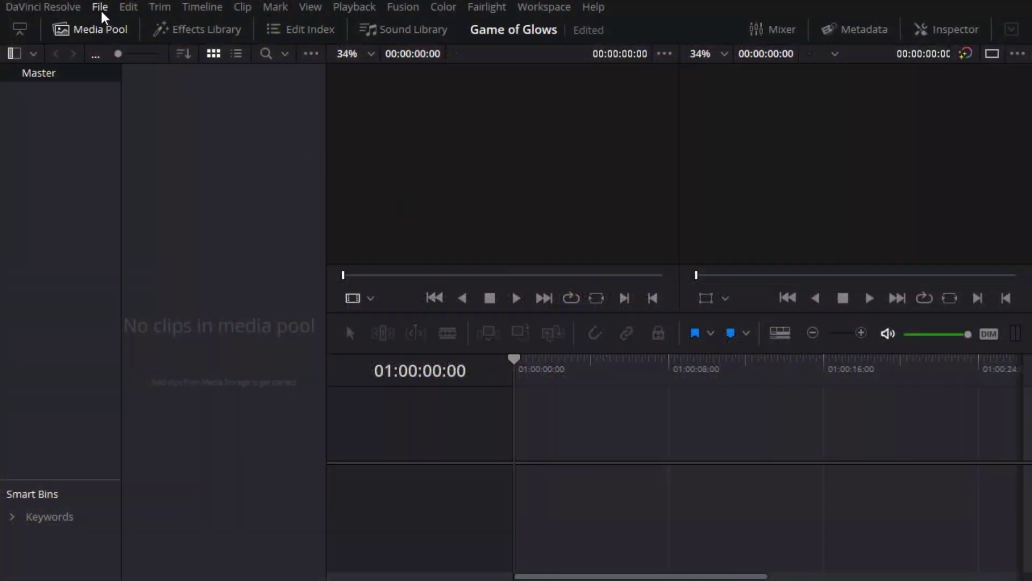
Configure the project settings to a 1920 x 1080 HD timeline resolution with timeline and playback frame rates of 30 fps
left_click(100, 8)
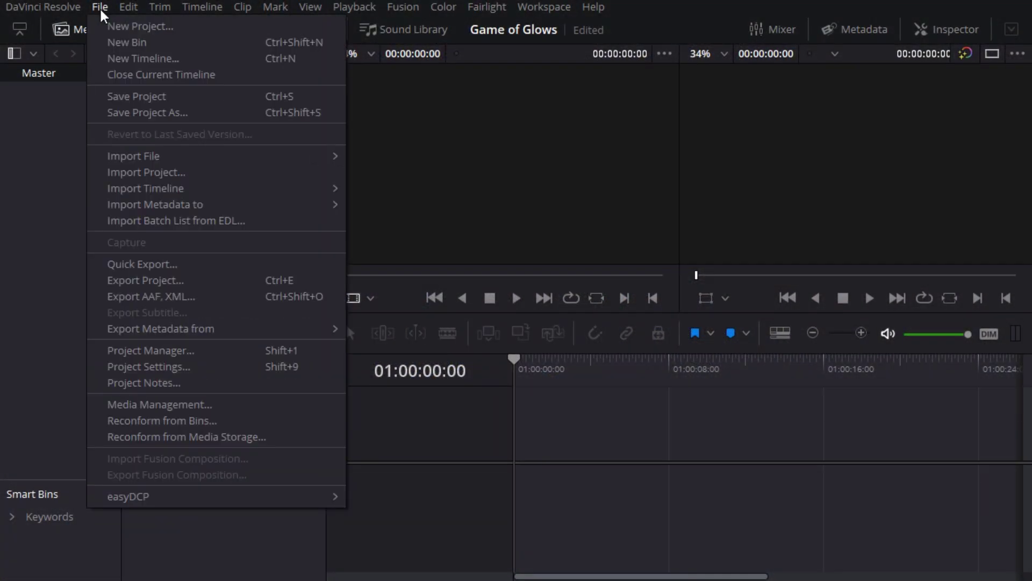
left_click(209, 368)
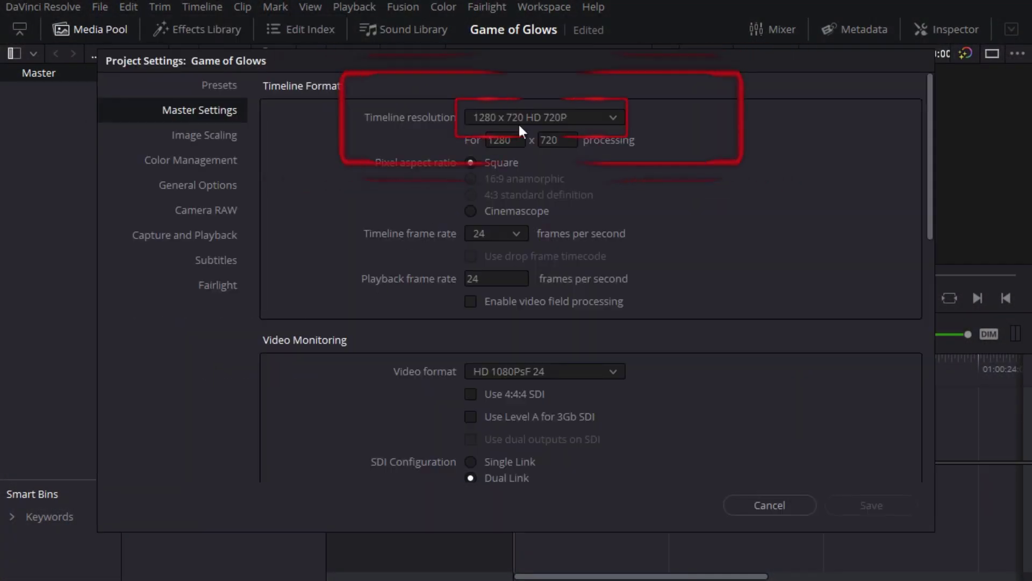
left_click(522, 118)
left_click(527, 171)
left_click(495, 233)
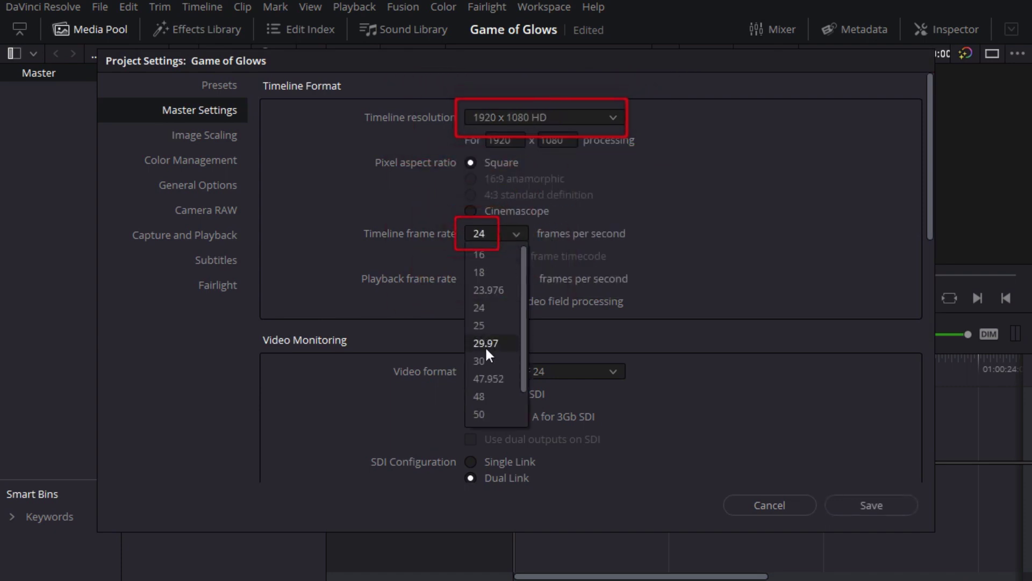
left_click(486, 348)
type("30")
left_click(758, 296)
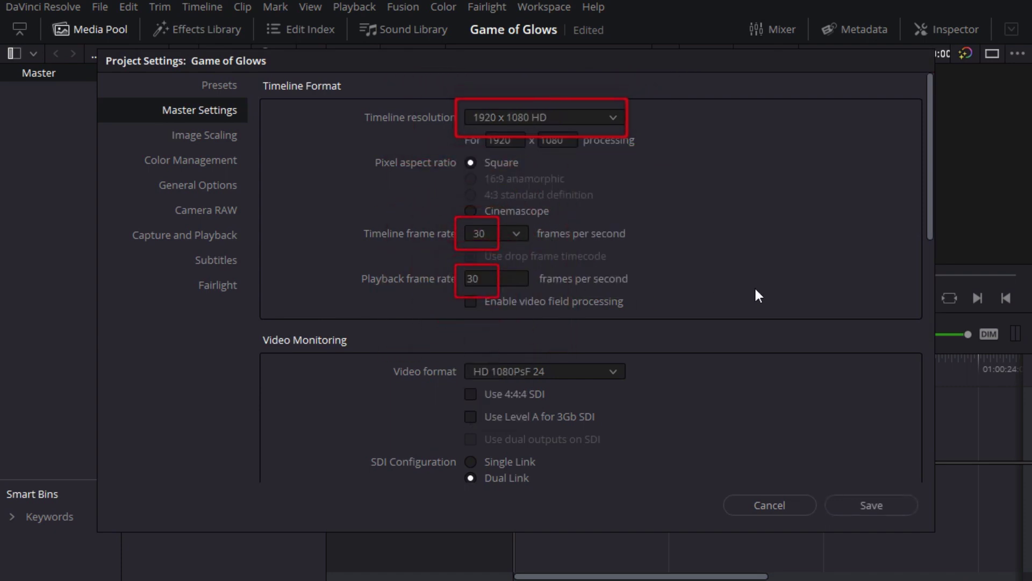
left_click(873, 506)
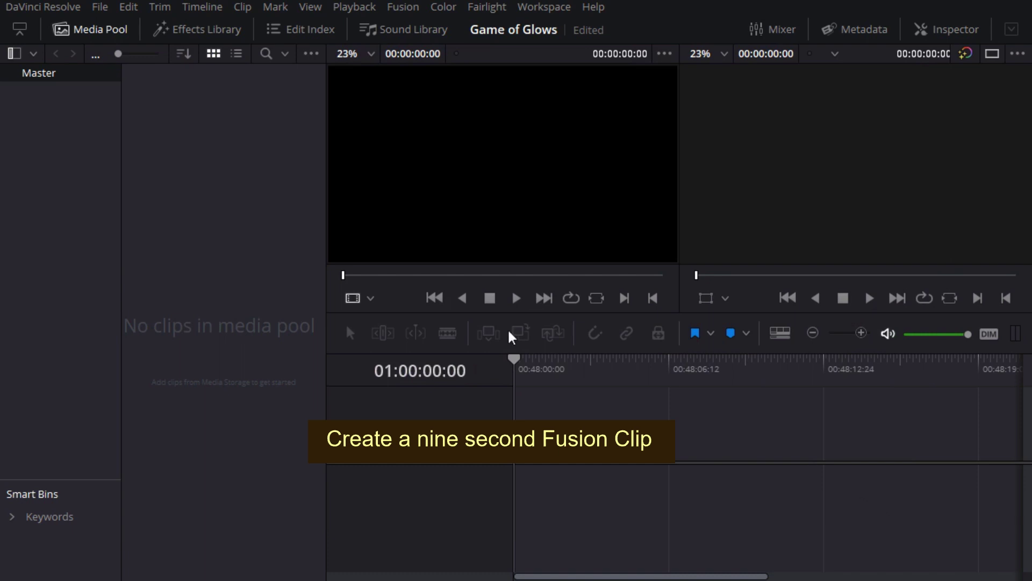
Create a new Fusion composition clip named "3D Sun" with a duration of nine seconds in the Master bin
right_click(197, 169)
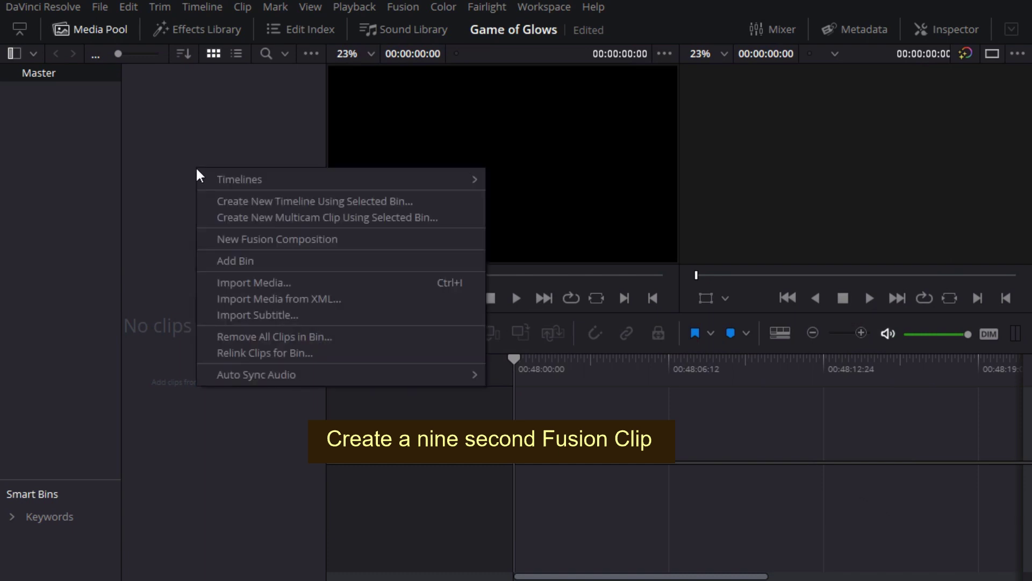
left_click(237, 240)
key("BackSpace")
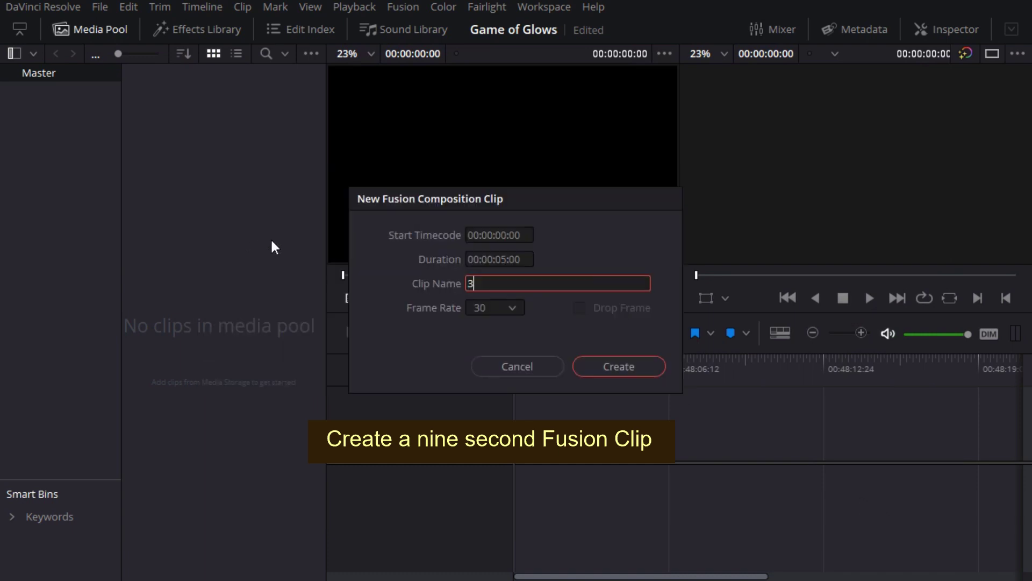
type("3D Sun")
left_click(502, 260)
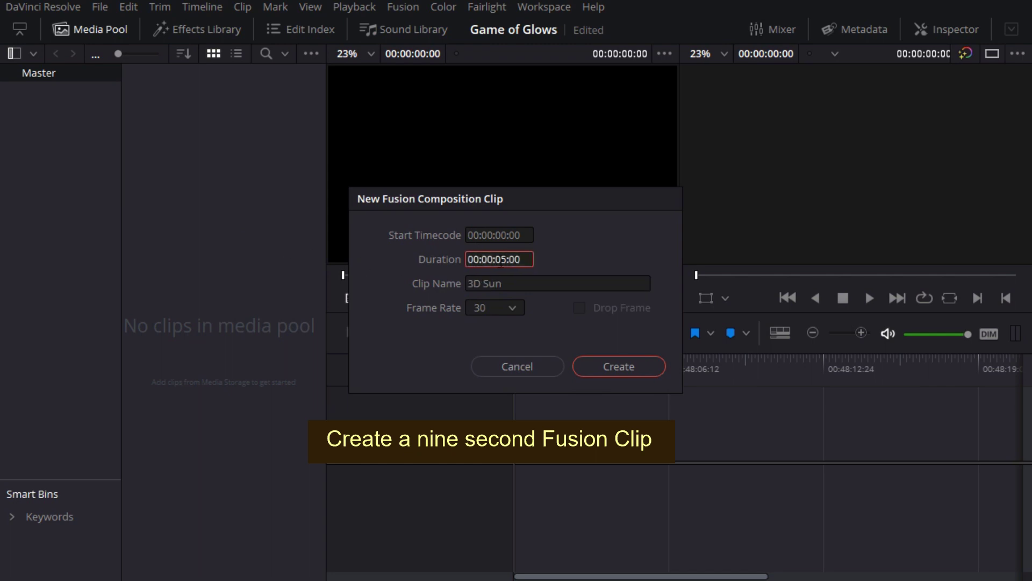
type("9")
left_click(613, 366)
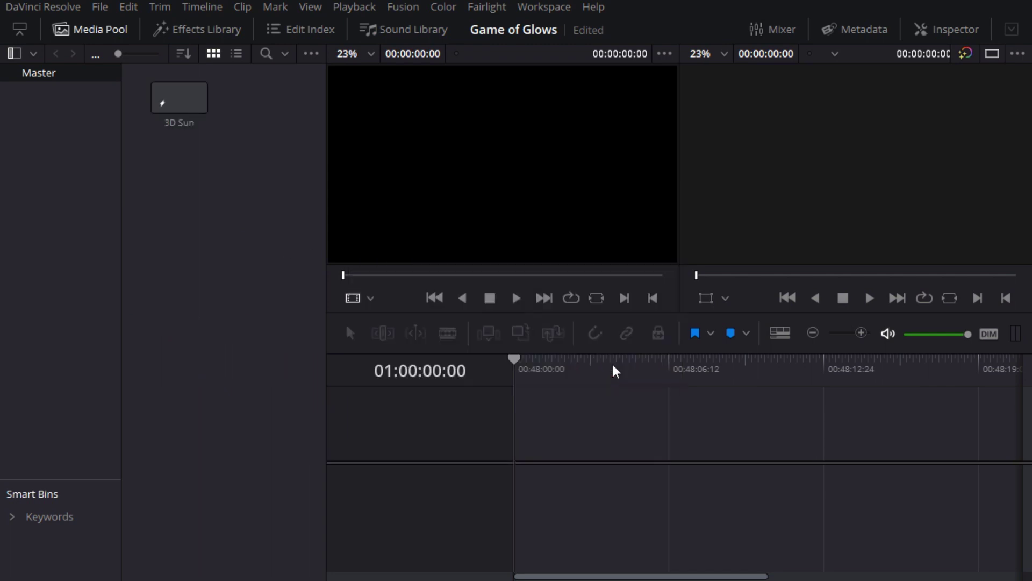
Create a new empty timeline named "Game of Glows" in the Master bin
right_click(239, 175)
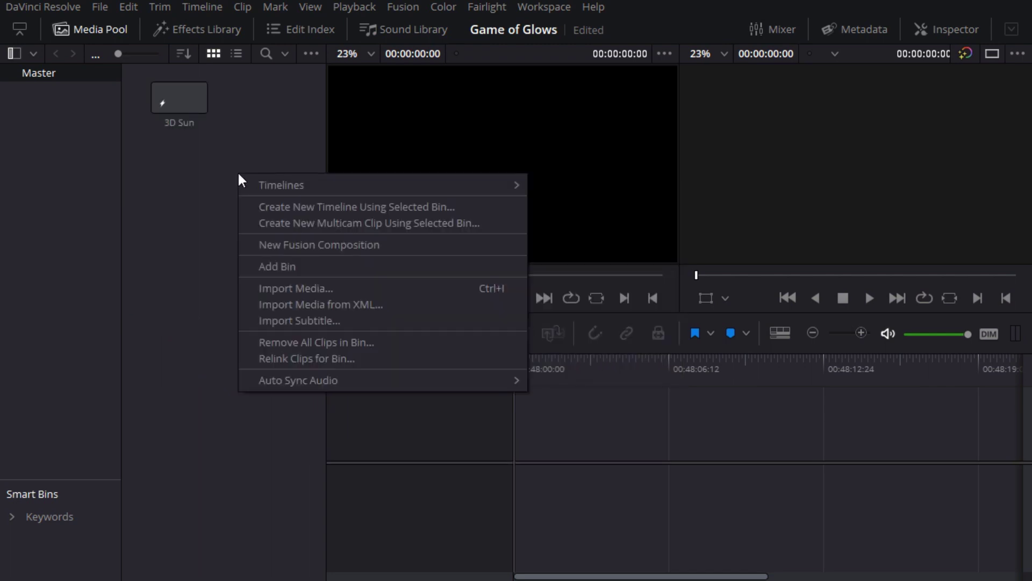
mouse_move(504, 185)
left_click(551, 187)
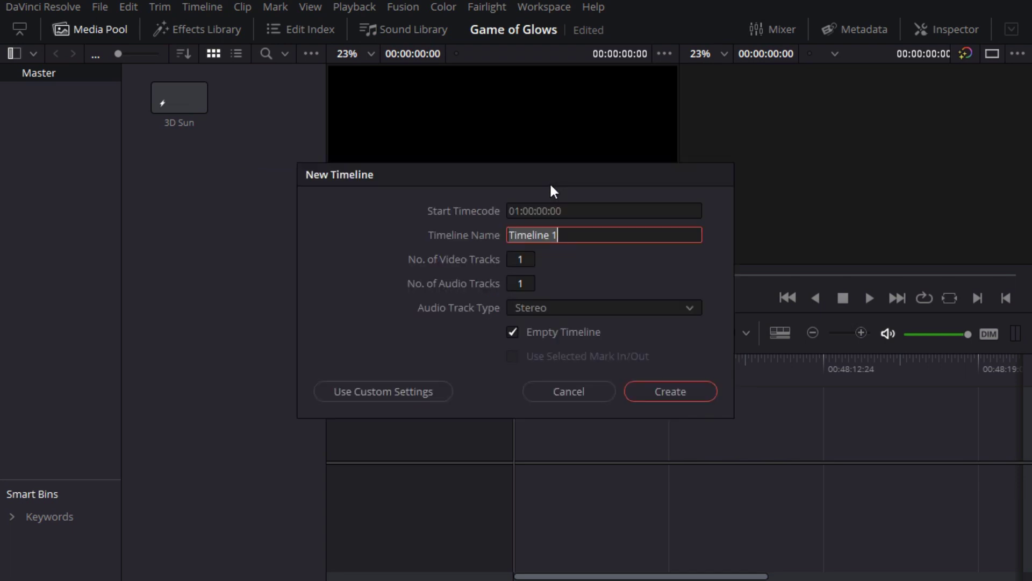
type("Game of Glows")
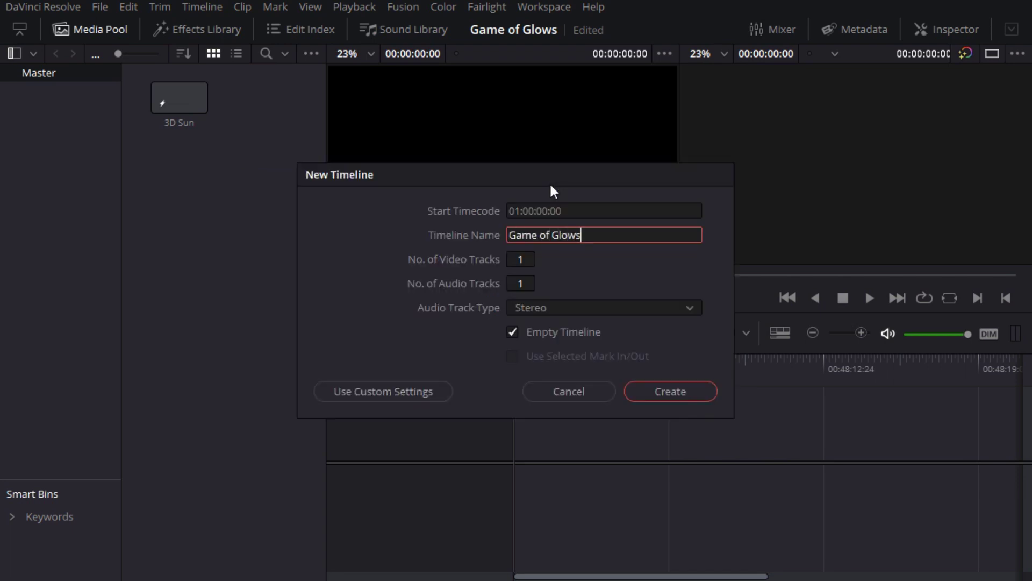
left_click(675, 385)
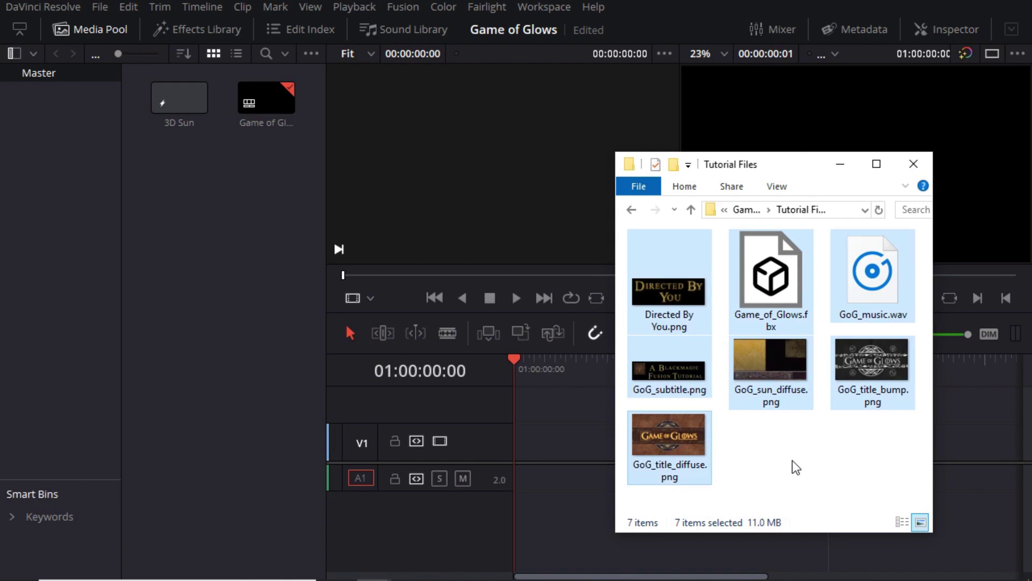
Import all files from the Tutorial Files folder except Game_of_Glows.fbx into the media pool
left_click(770, 288, "ctrl")
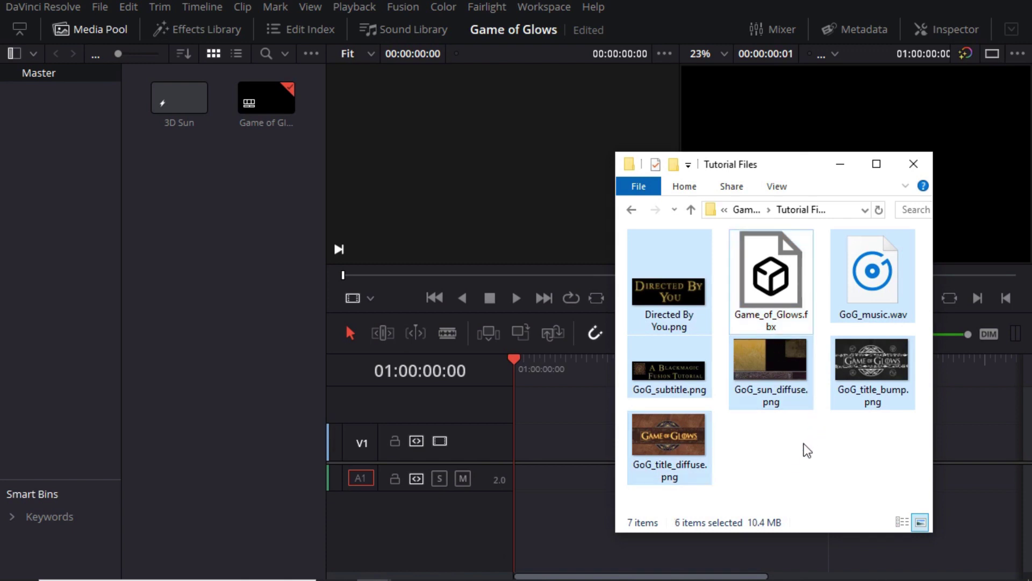
left_click_drag(674, 448, 240, 320)
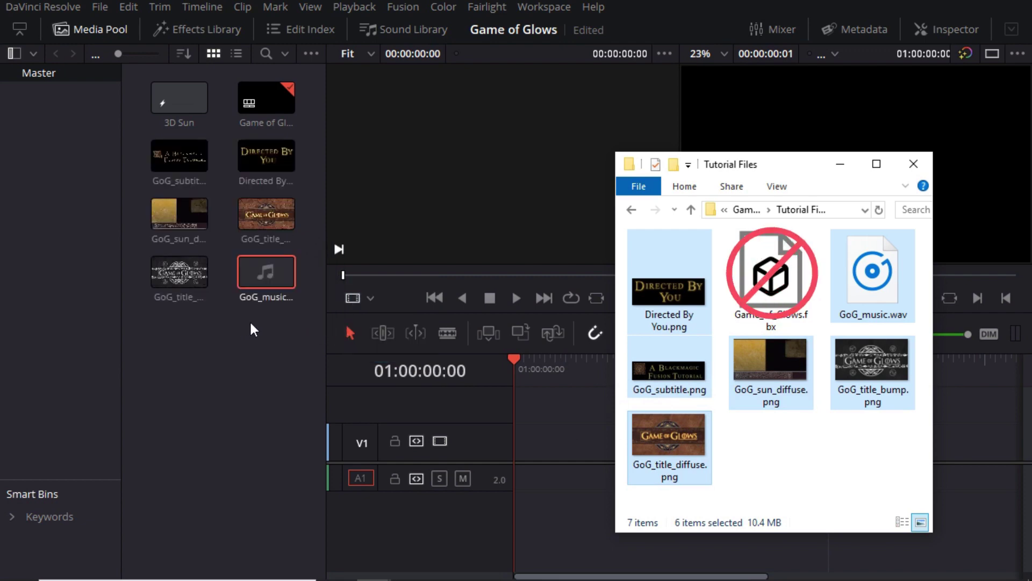
Place the 3D Sun composition at the start of the timeline on an upper video track
left_click(167, 98)
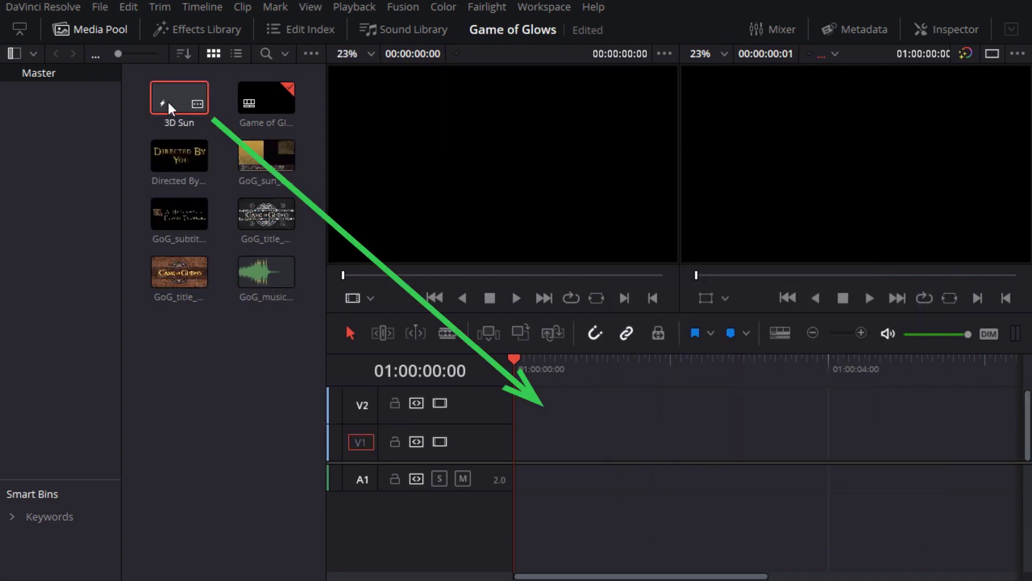
left_click_drag(170, 95, 510, 416)
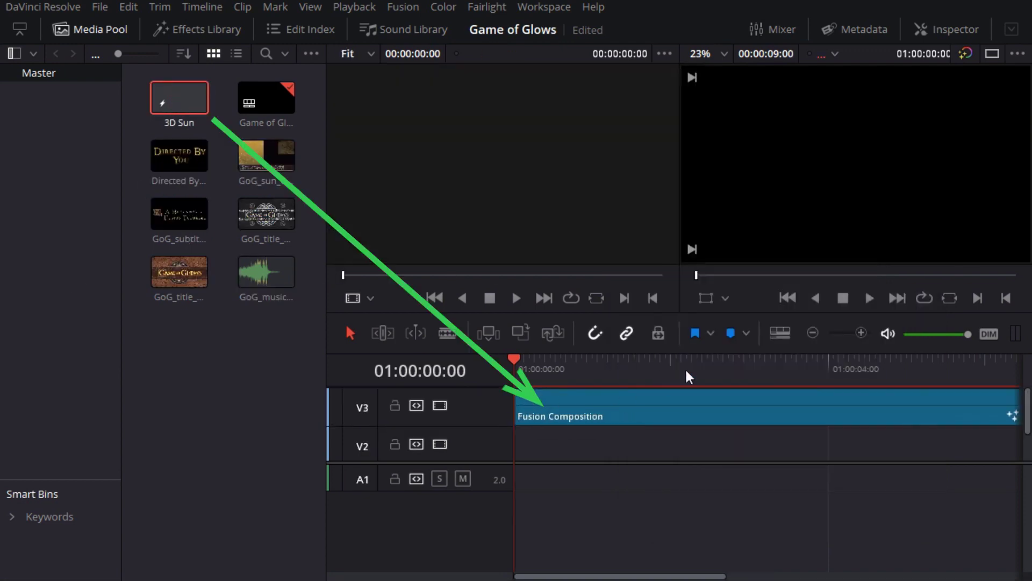
left_click(813, 334)
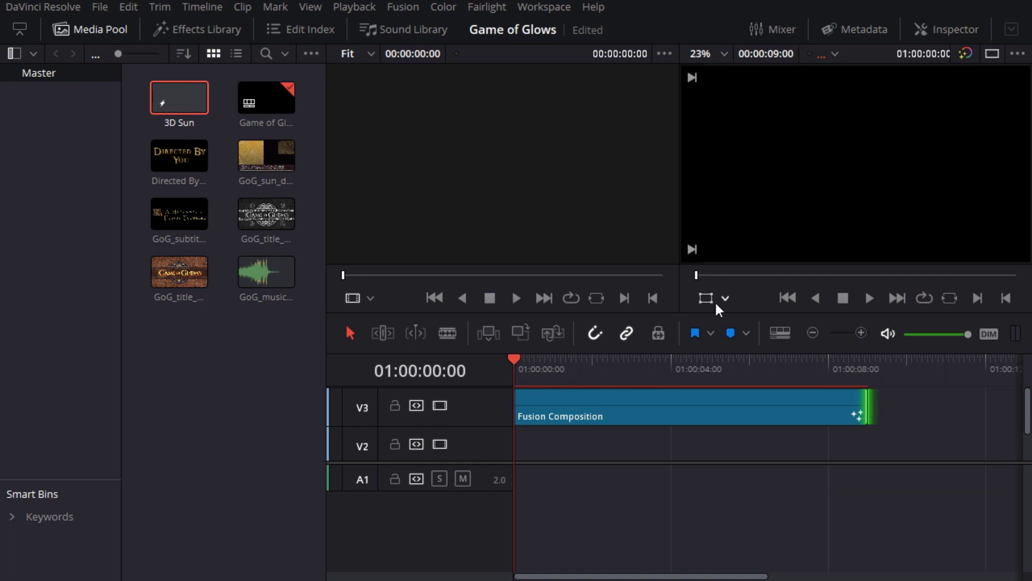
Open the 3D Sun clip in Fusion and set all render color depths to 16 bit float per channel (64 bit)
double_click(175, 95)
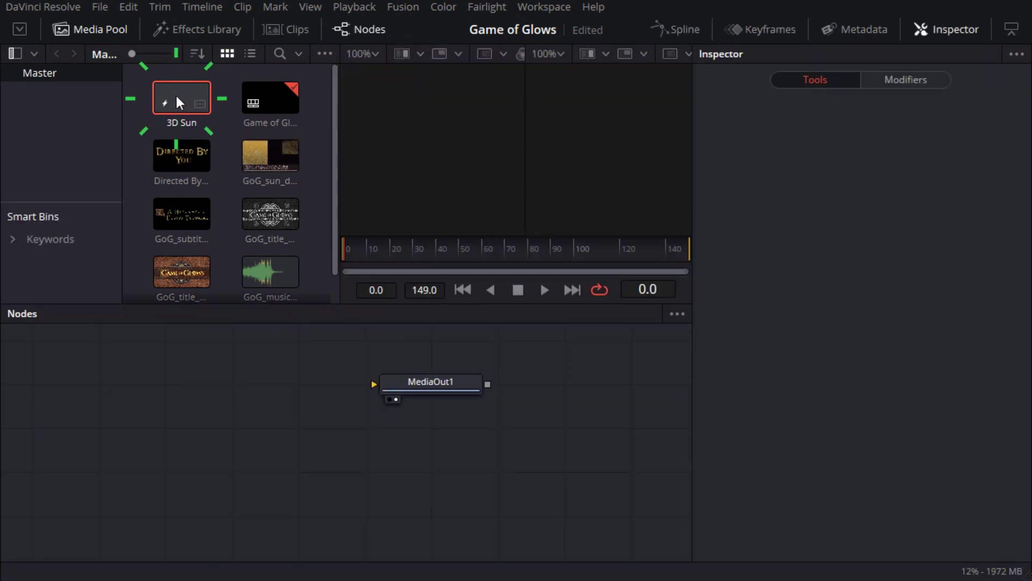
left_click(406, 7)
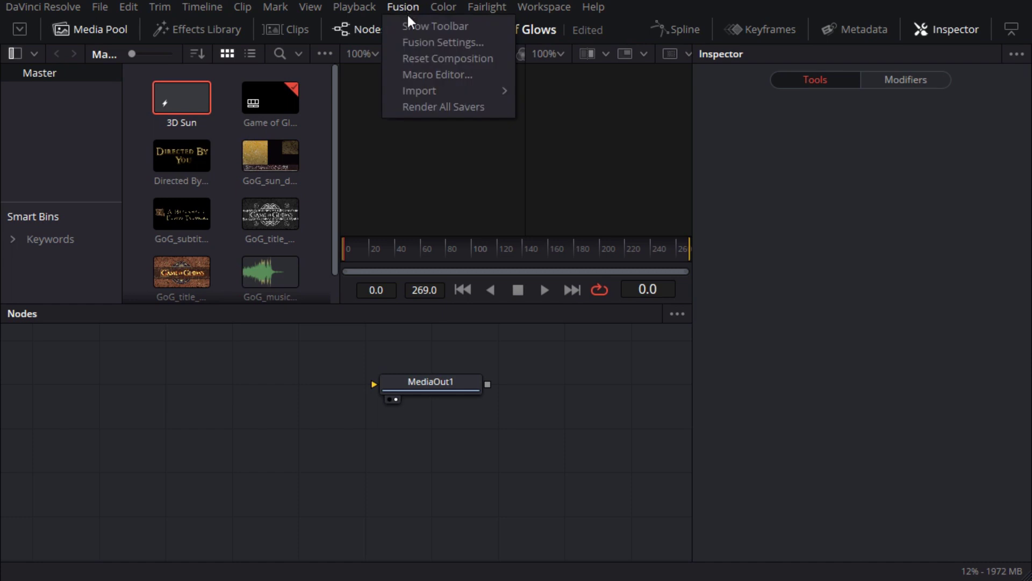
left_click(418, 43)
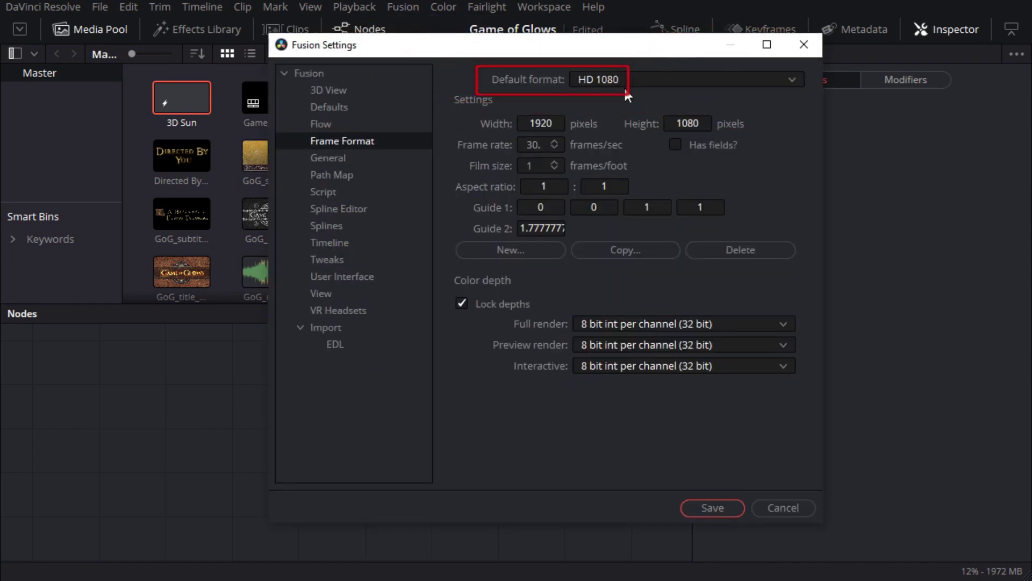
left_click(612, 322)
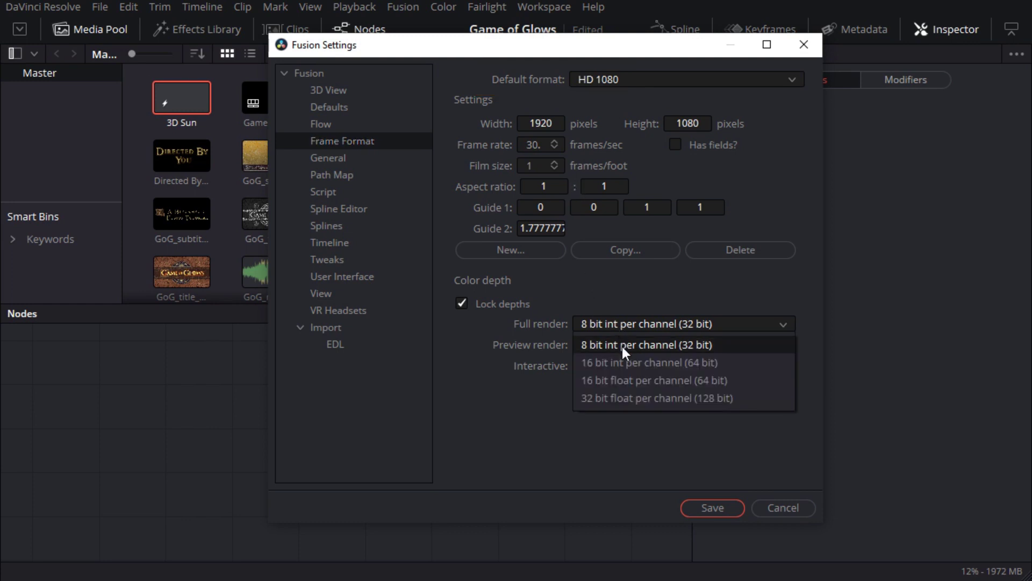
left_click(632, 381)
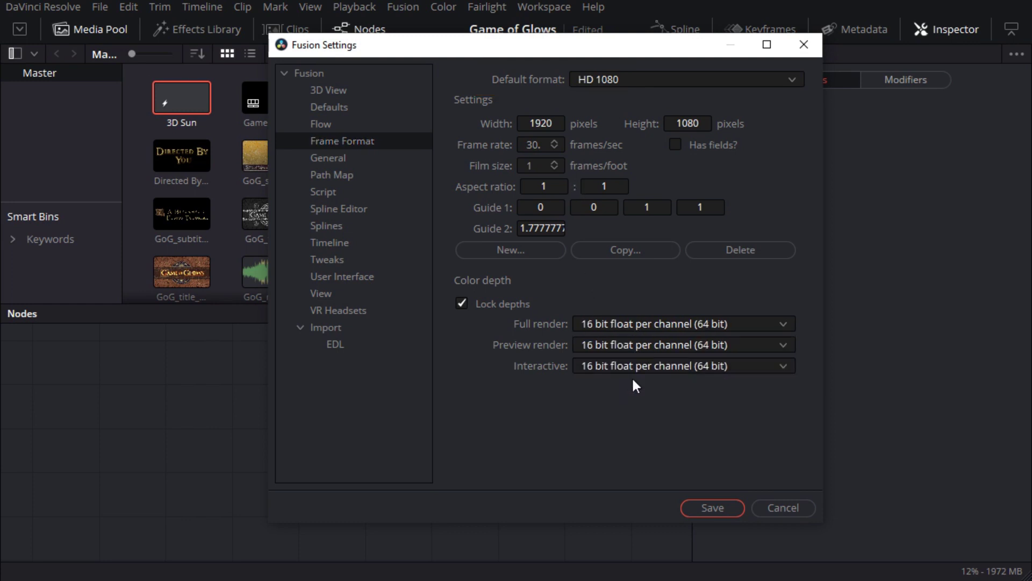
left_click(701, 508)
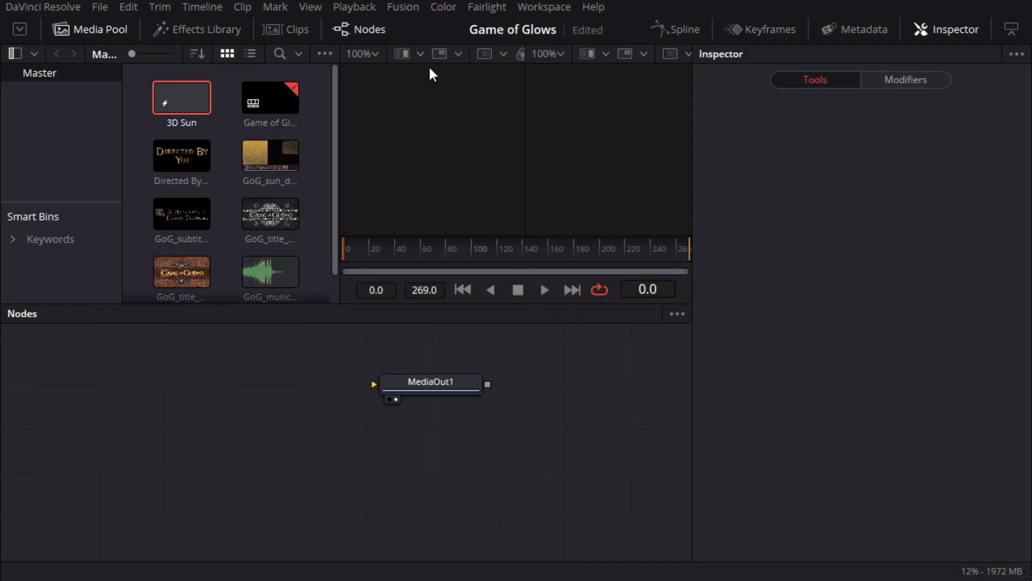
Import the FBX scene Game_of_Glows.fbx into the composition using the default importer options
left_click(402, 6)
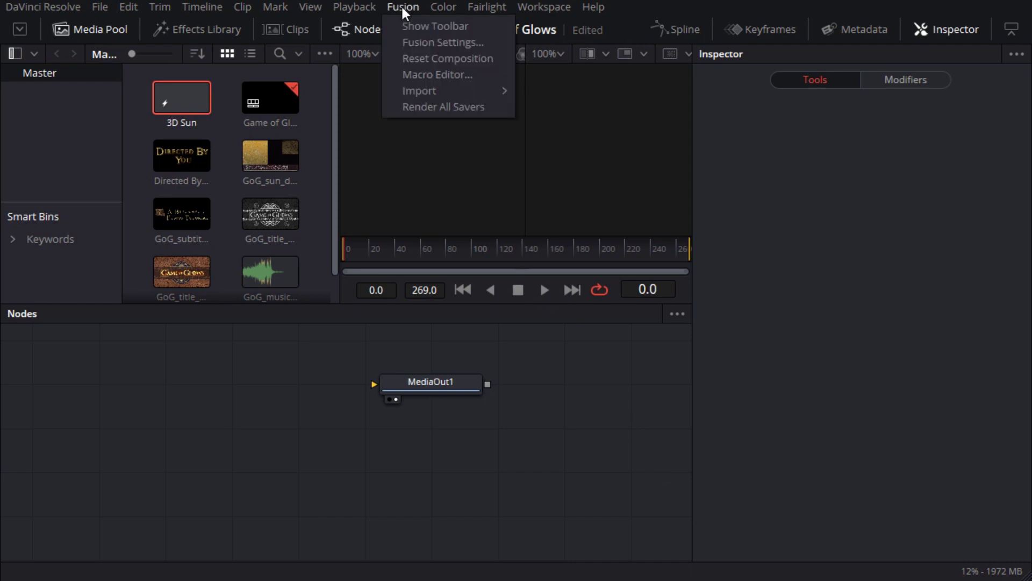
mouse_move(429, 89)
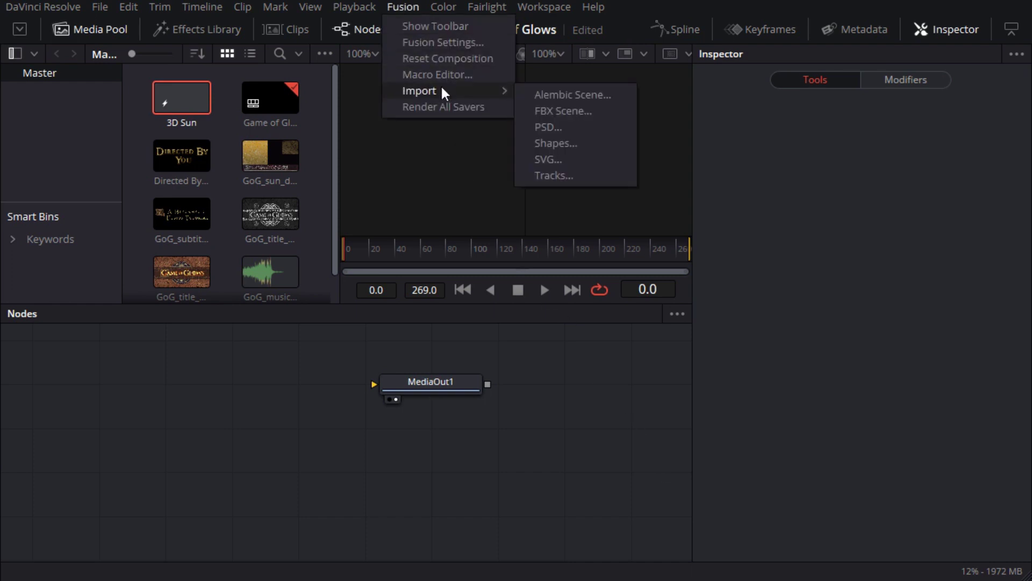
left_click(544, 110)
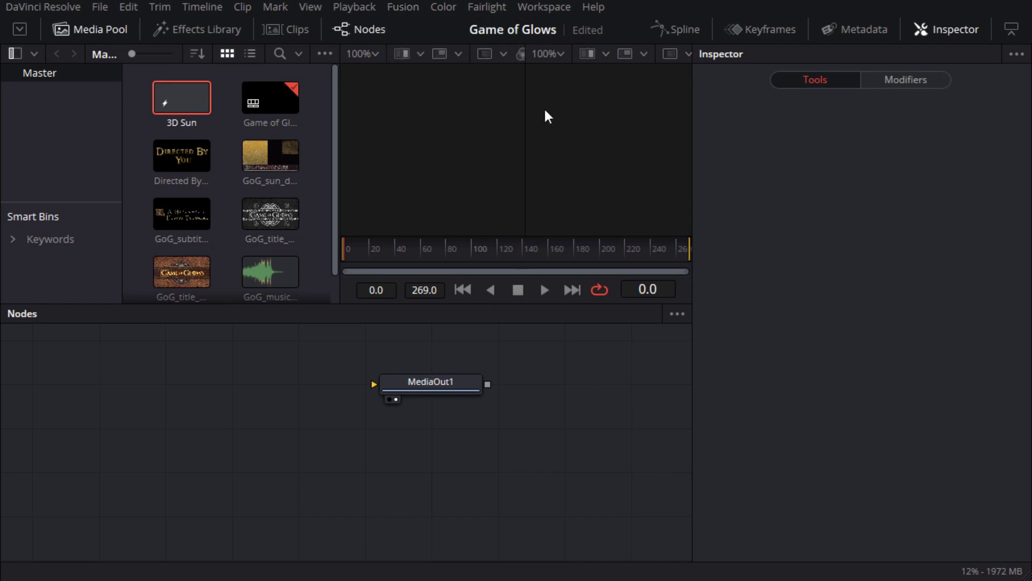
left_click(291, 146)
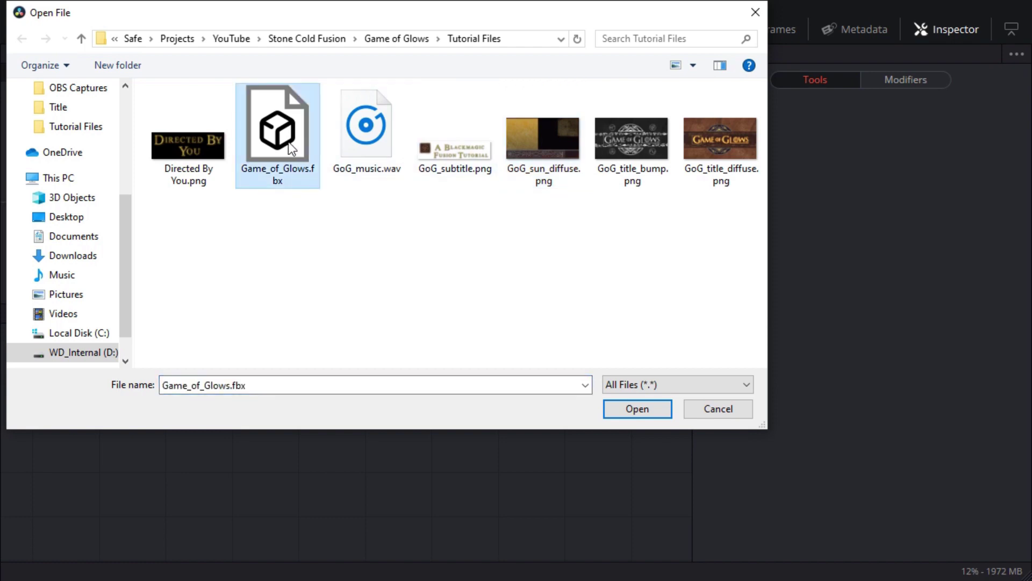
left_click(617, 408)
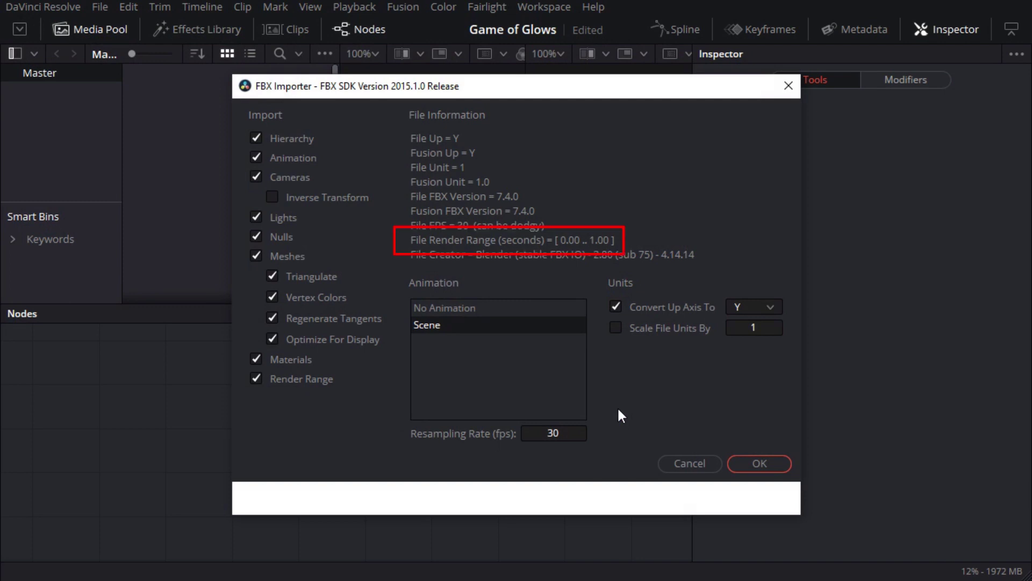
left_click(753, 461)
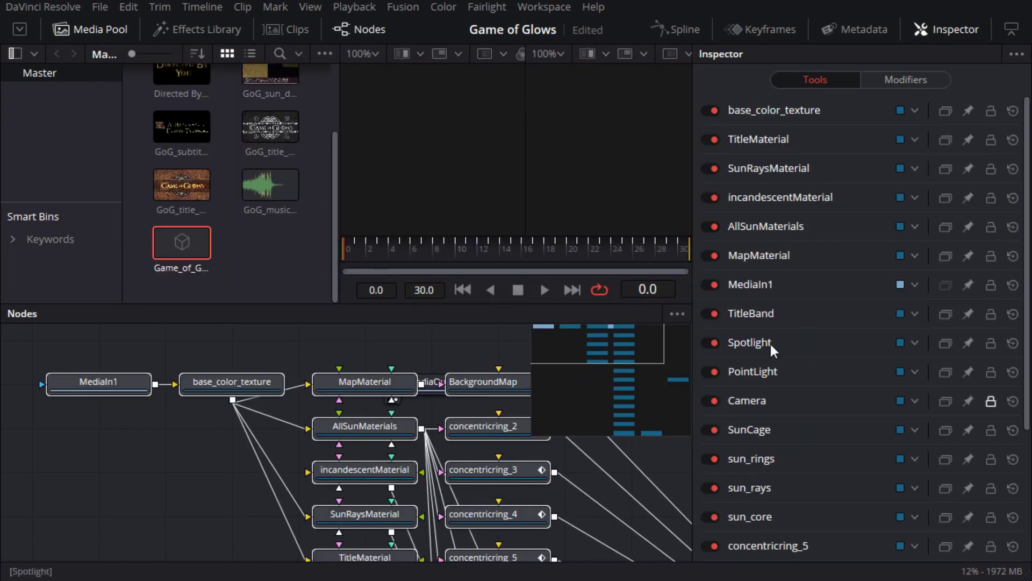
Hide the Inspector, enlarge the node area and fit the whole imported node tree in view
left_click(923, 38)
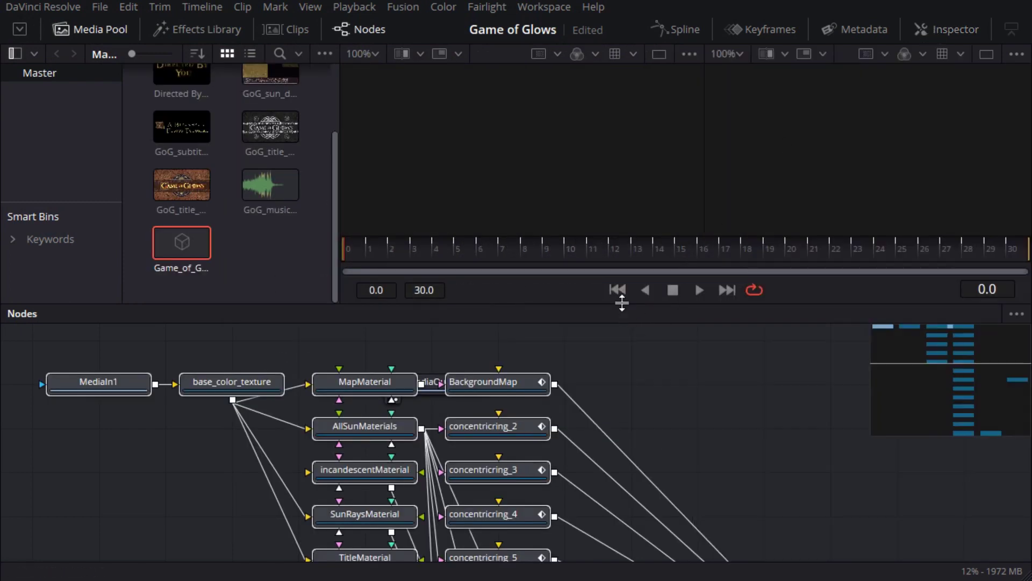
left_click_drag(622, 303, 626, 43)
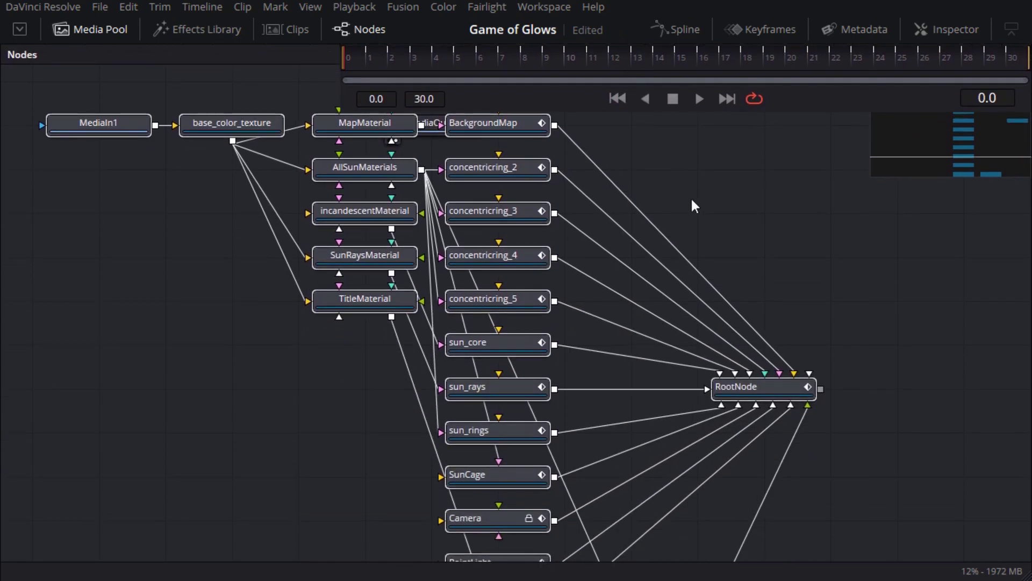
key("ctrl+f")
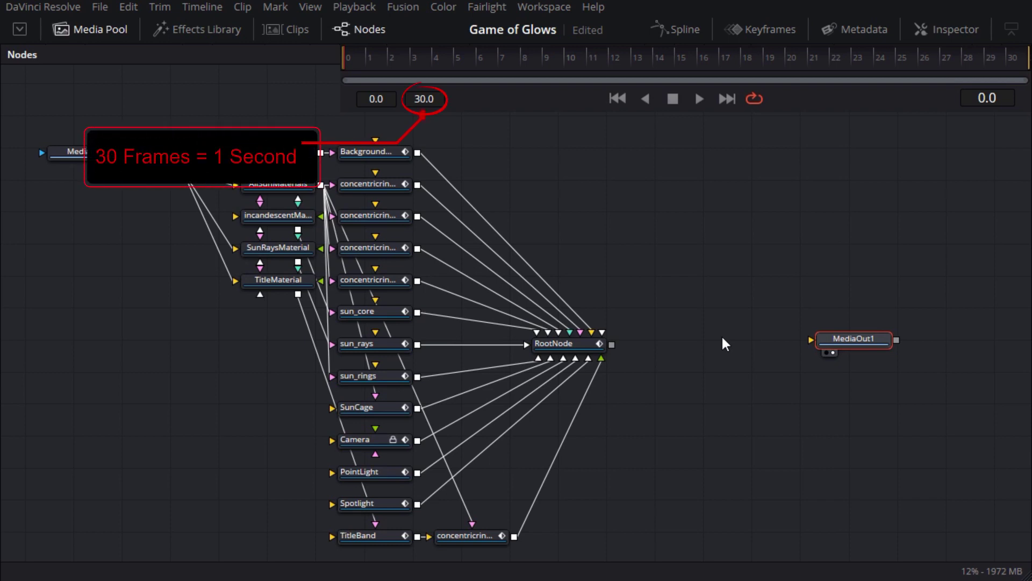
Switch to the Edit page and back to Fusion to refresh the composition's frame range, and select the first concentric ring node to show its keyframes
left_click(548, 7)
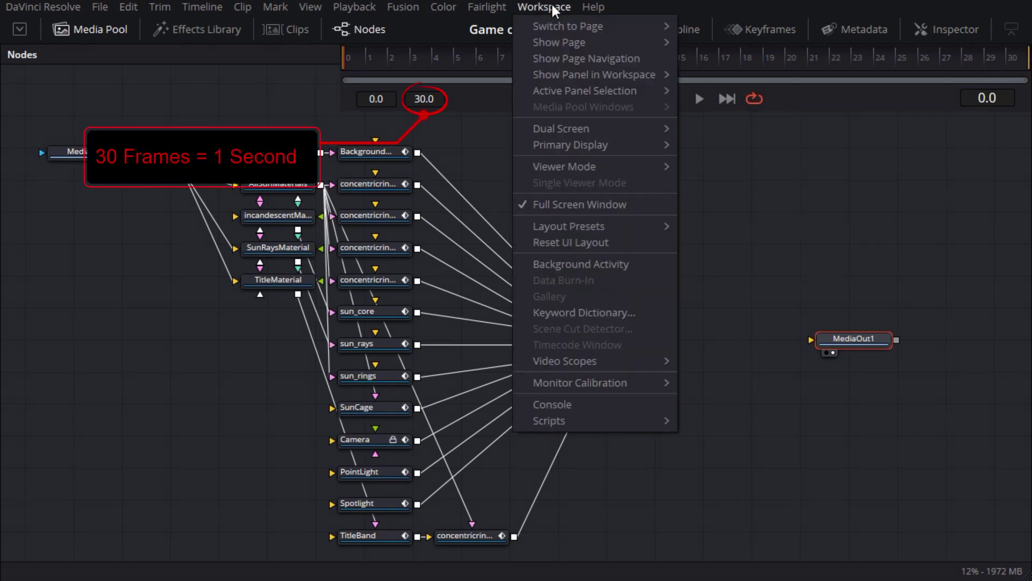
mouse_move(637, 26)
left_click(729, 61)
left_click(544, 6)
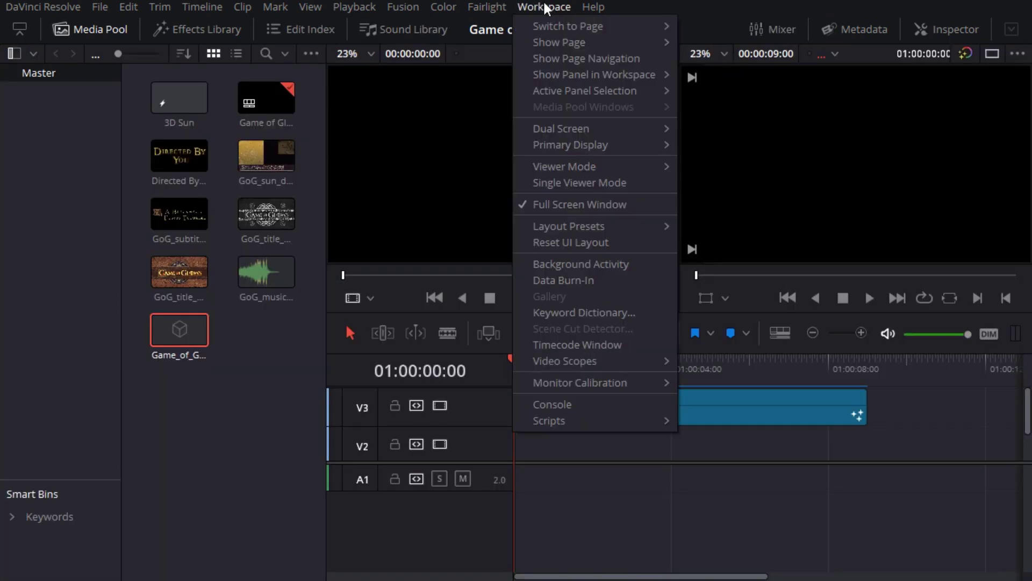
mouse_move(555, 26)
key("shift+5")
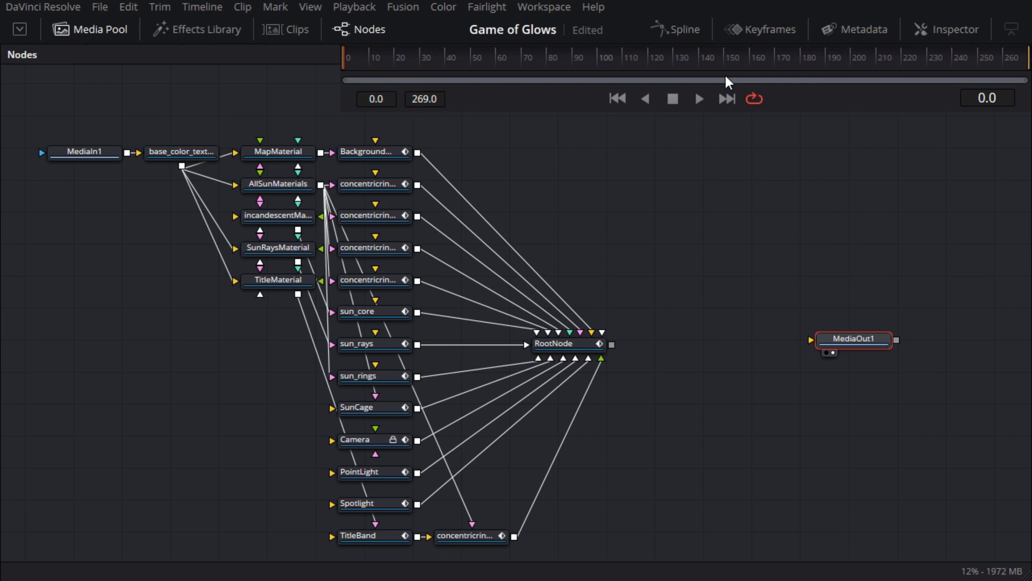
left_click(363, 184)
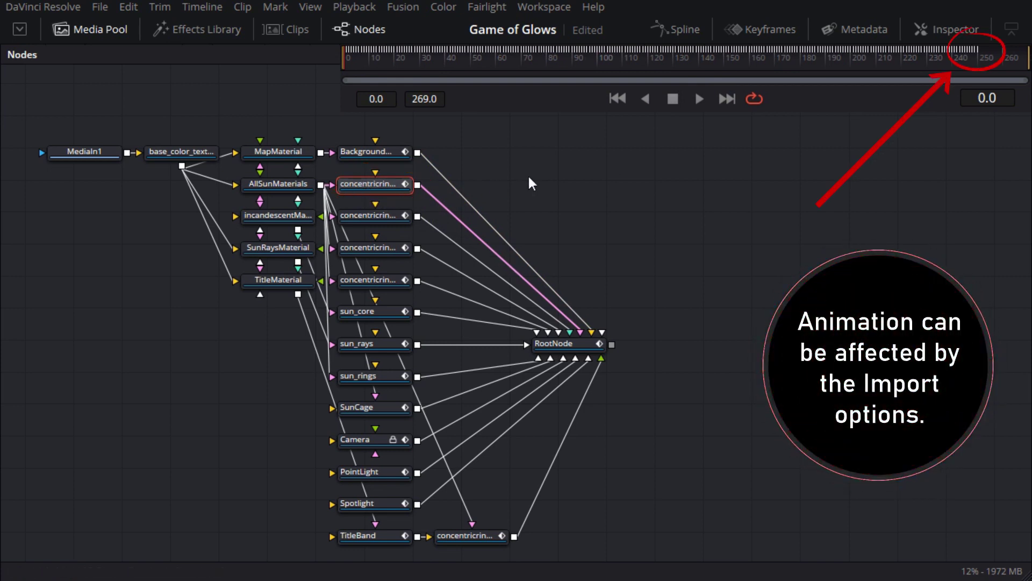
Restore the viewers above the node area and load RootNode into the first viewer
left_click(83, 29)
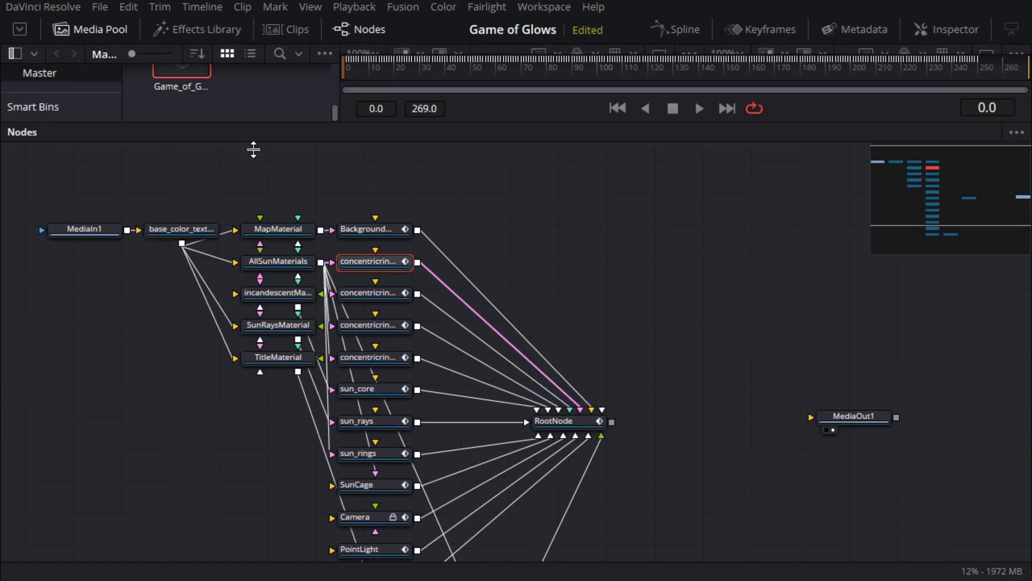
left_click(84, 22)
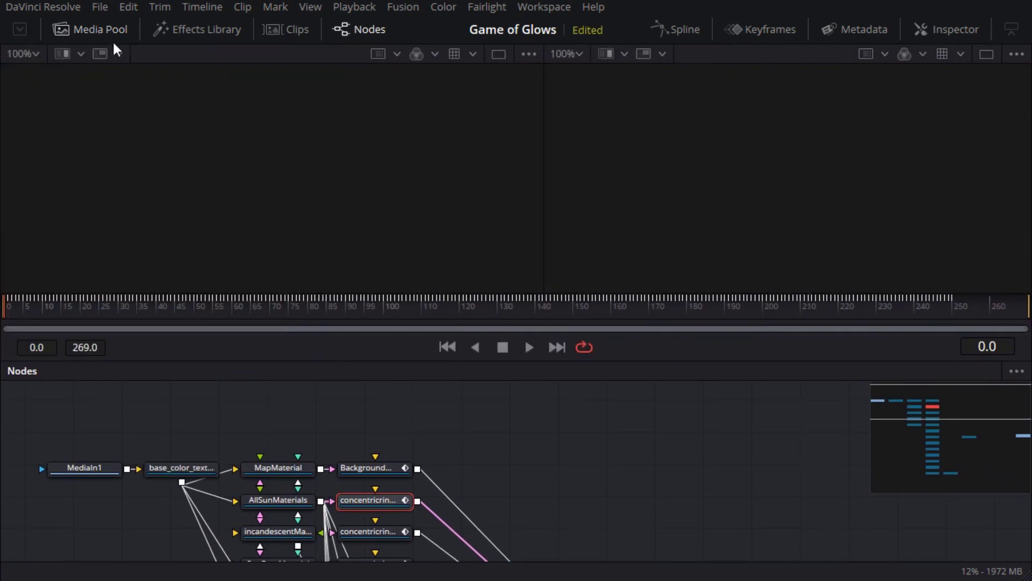
scroll(649, 527, "down", 5)
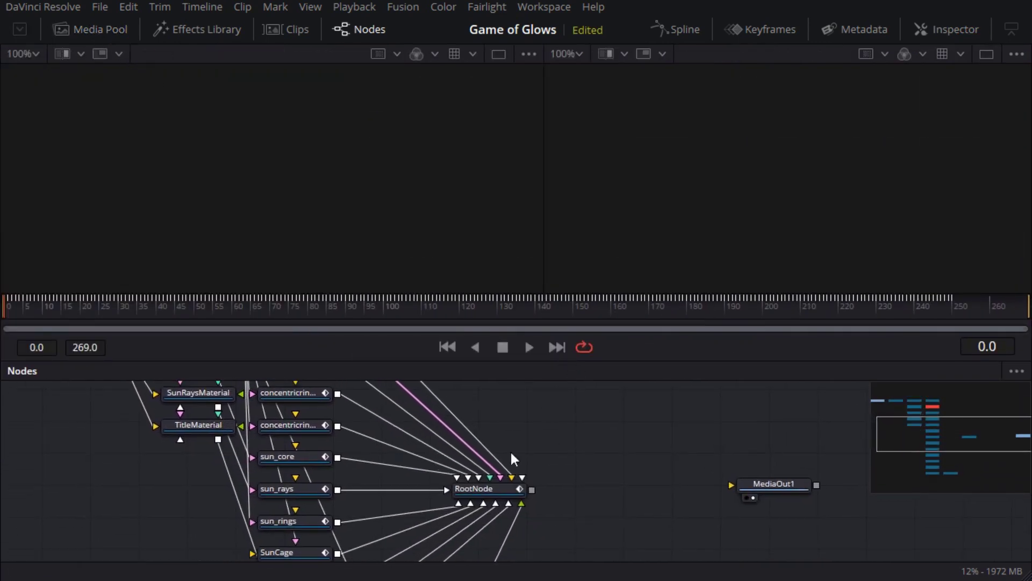
key("1")
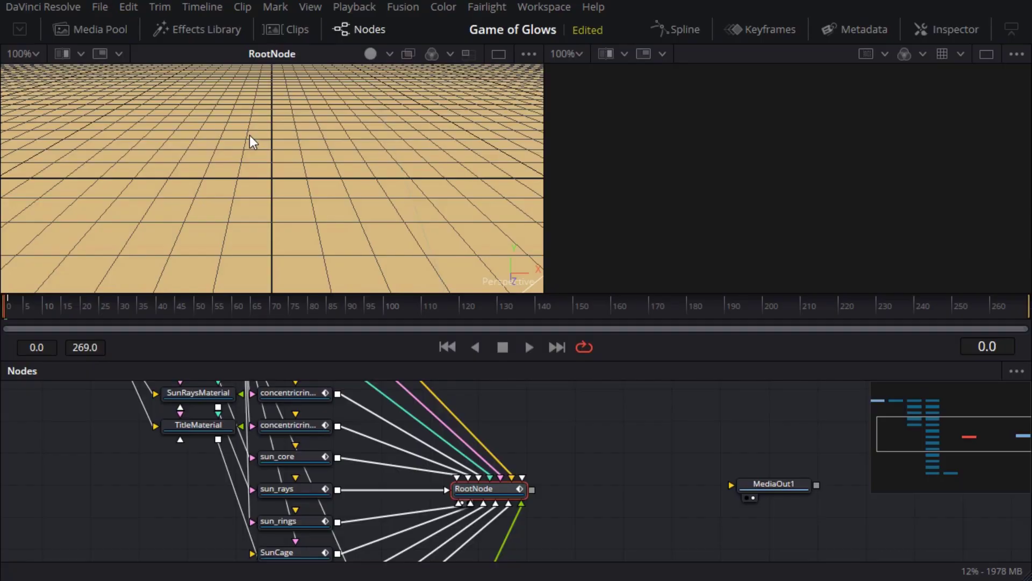
Turn on wireframe display in the first viewer, orbit around the scene and frame the sun_core object
right_click(250, 135)
mouse_move(302, 201)
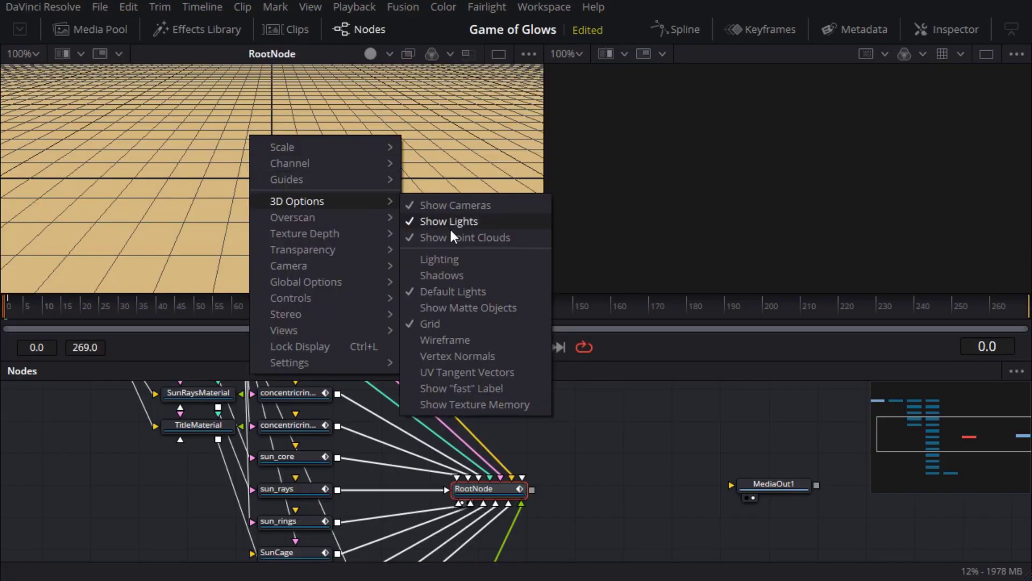
left_click(460, 335)
scroll(286, 145, "down", 10)
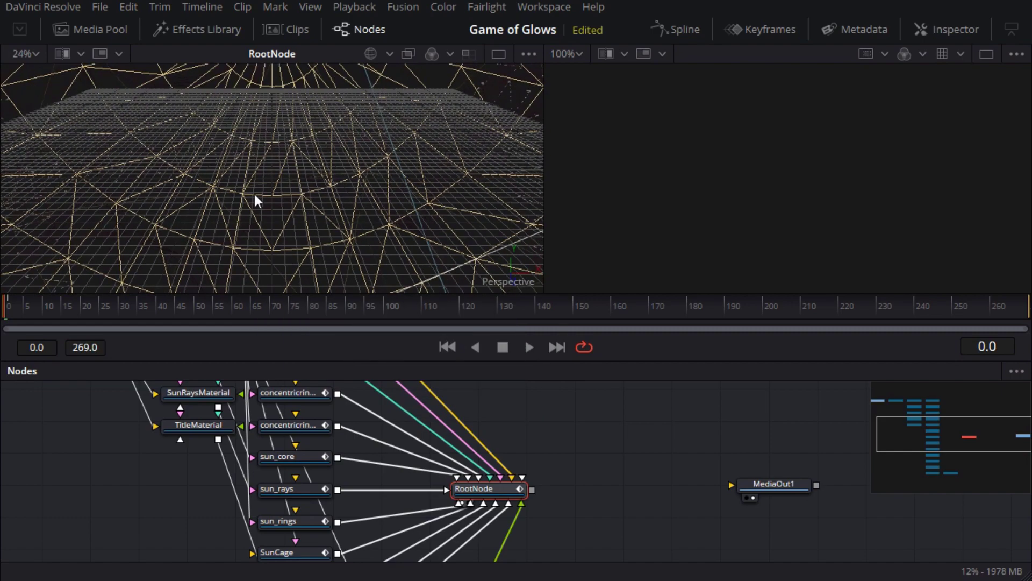
left_click_drag(289, 147, 426, 118)
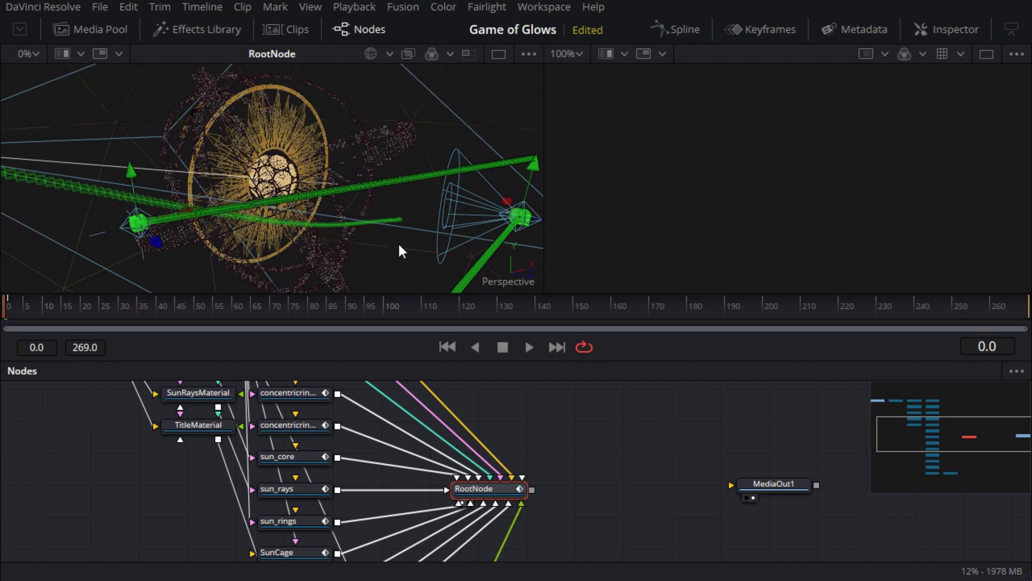
left_click(283, 456)
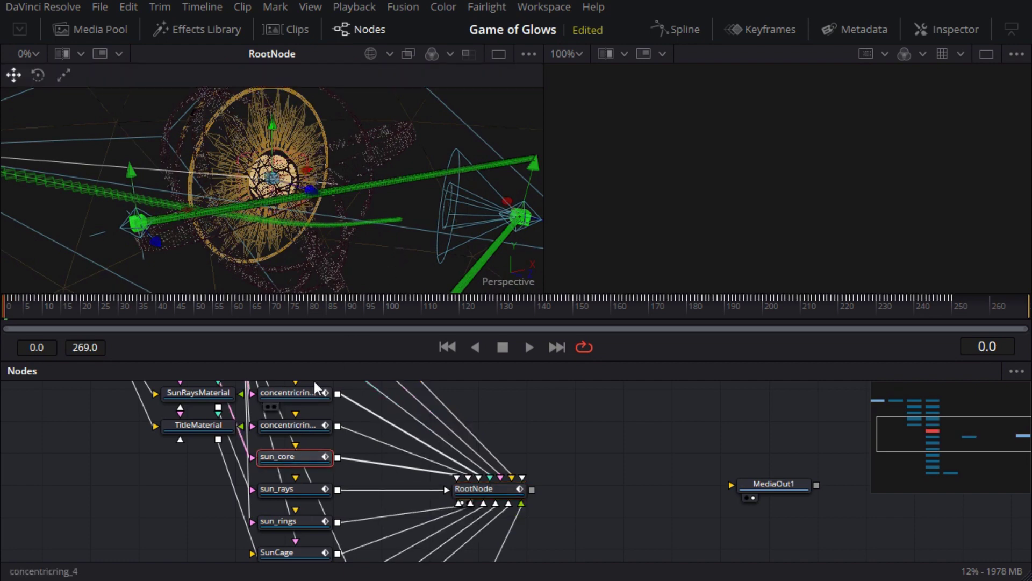
key("ctrl+f")
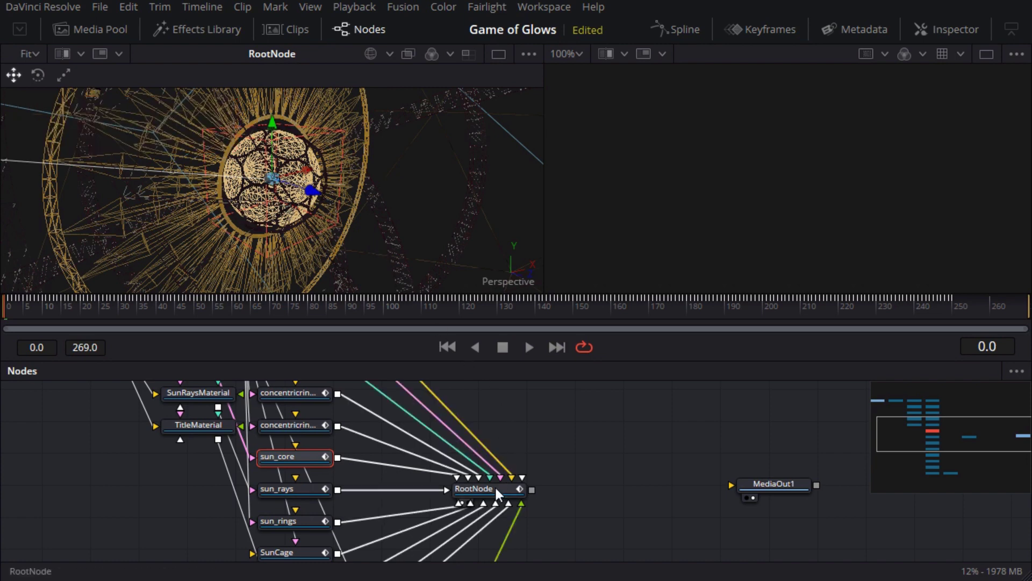
Load RootNode into the second viewer as seen through the scene's Camera and play the animation
left_click_drag(495, 484, 618, 265)
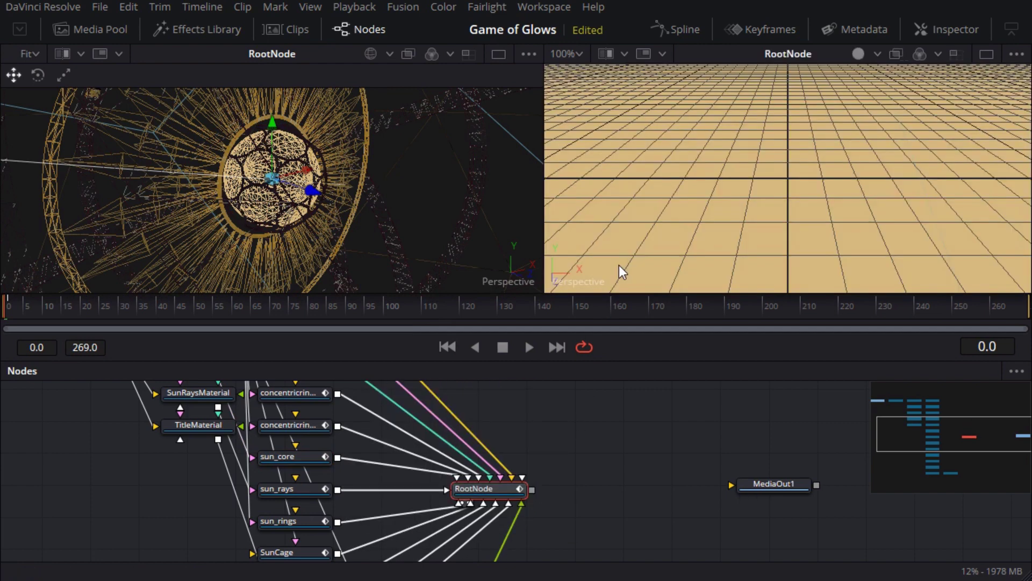
right_click(589, 282)
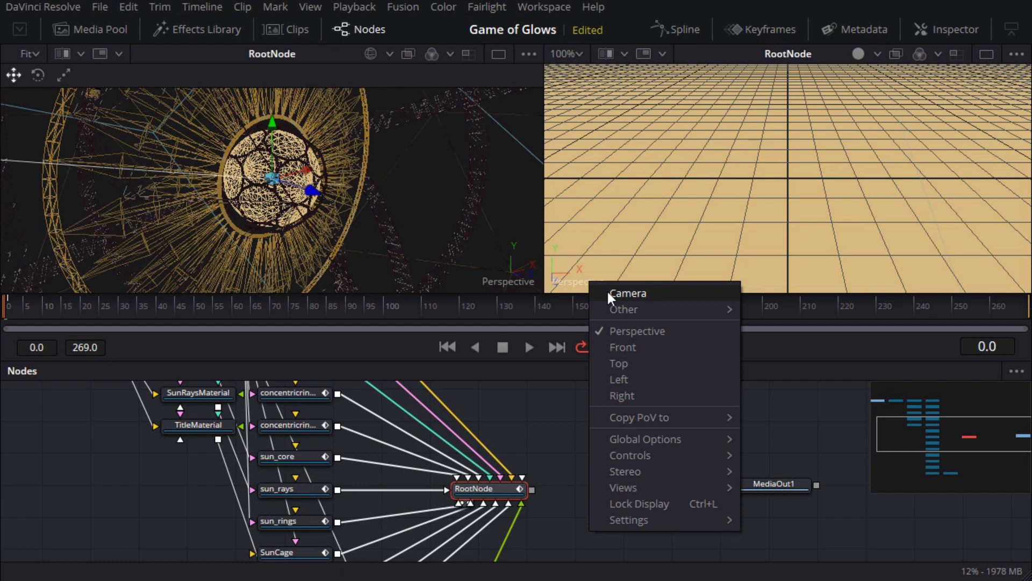
left_click(609, 295)
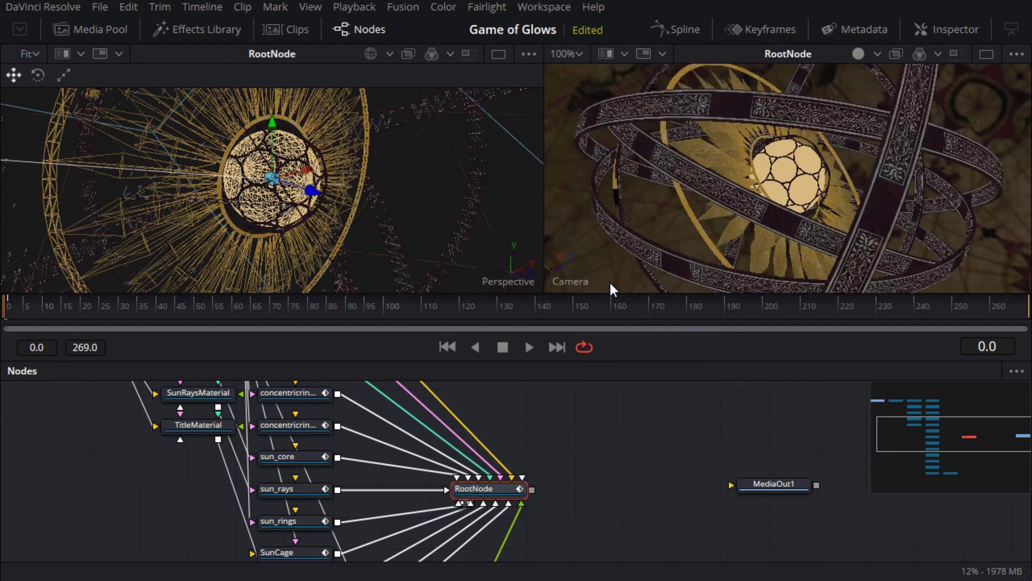
left_click(530, 347)
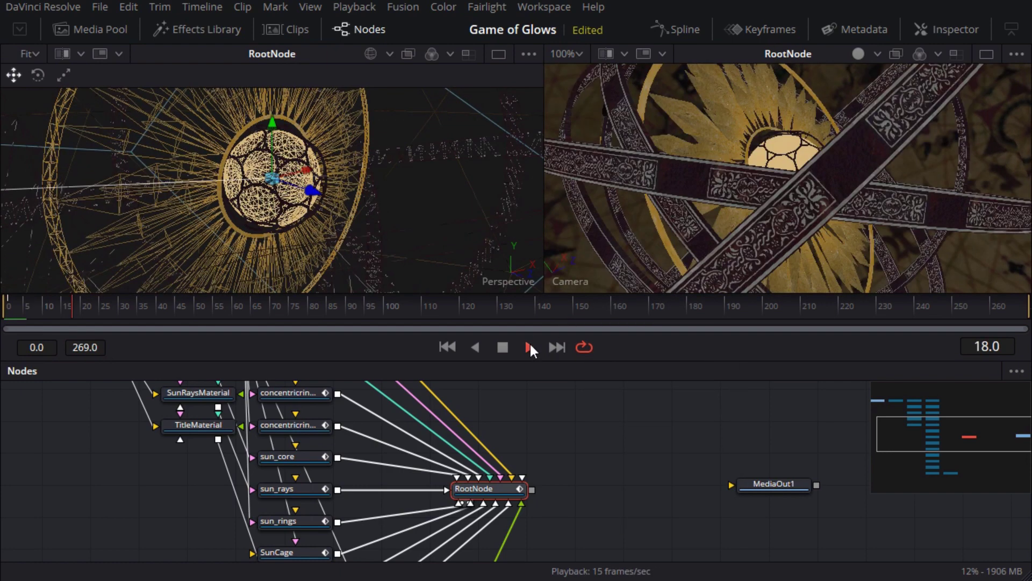
left_click(531, 348)
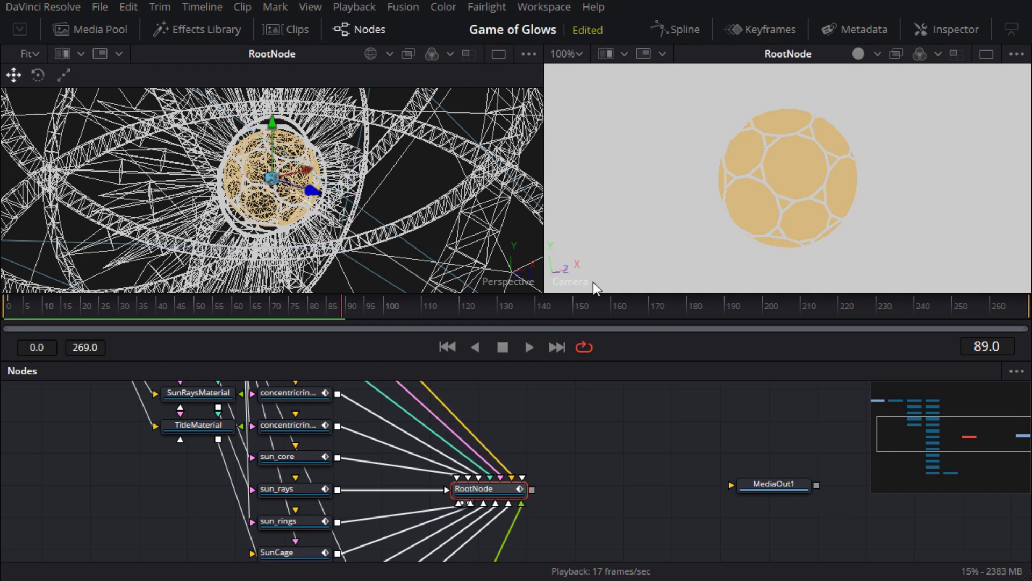
Enable lighting in the second viewer's 3D options
right_click(637, 210)
mouse_move(689, 275)
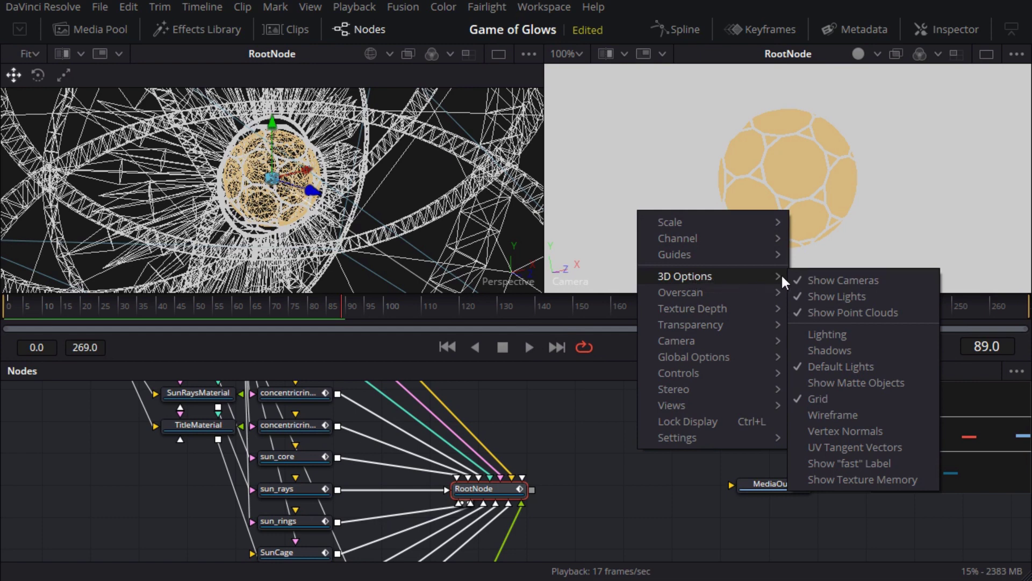
left_click(827, 334)
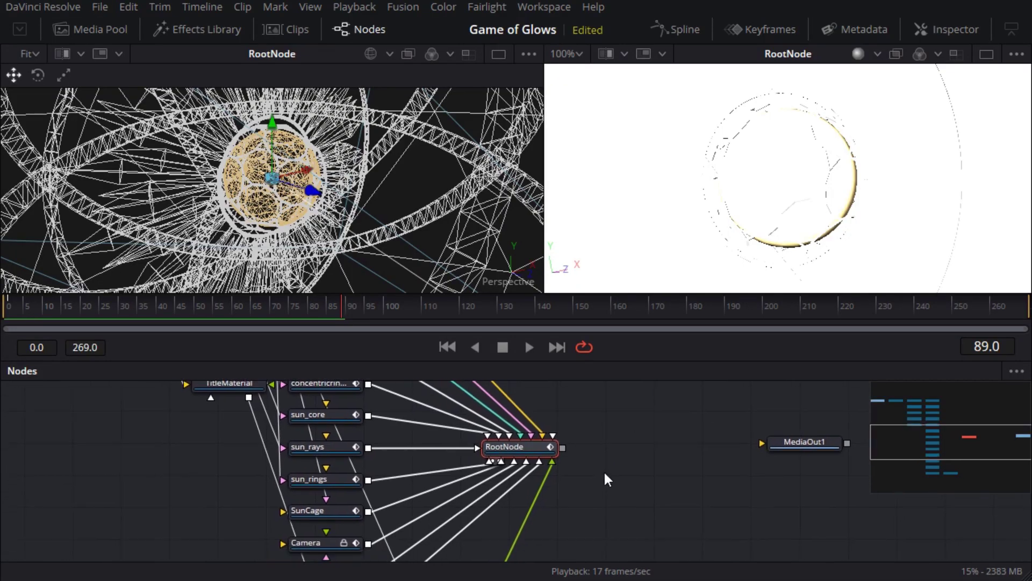
Set the PointLight's color to pure white with red, green and blue at 1.0 and its decay type to Linear
left_click_drag(604, 470, 644, 374)
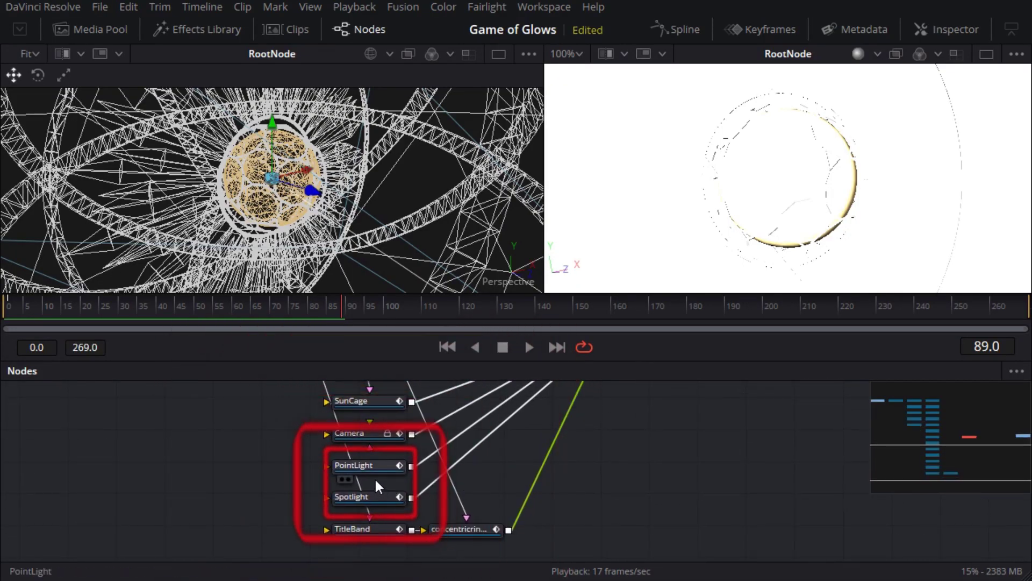
left_click(373, 464)
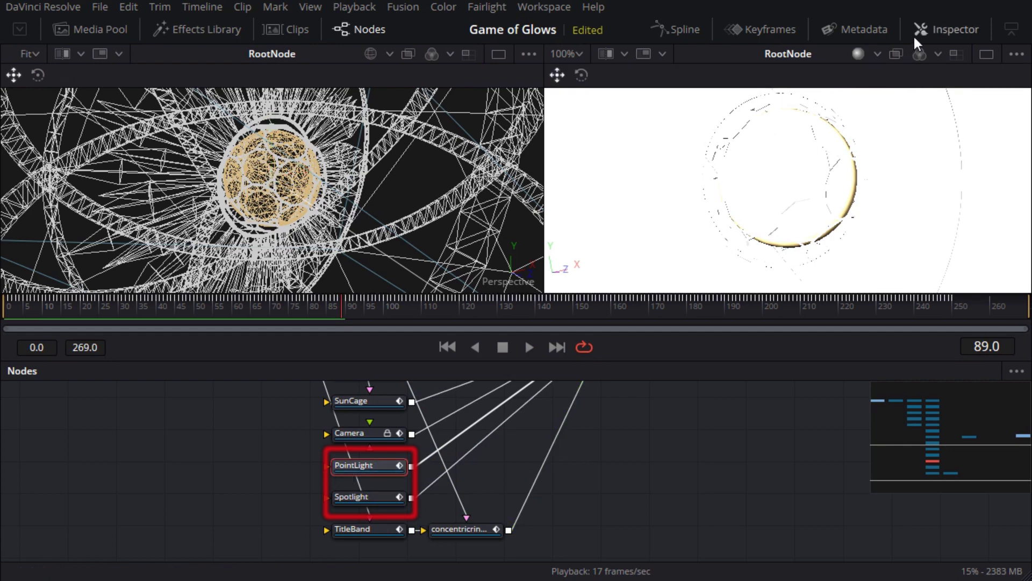
left_click(943, 27)
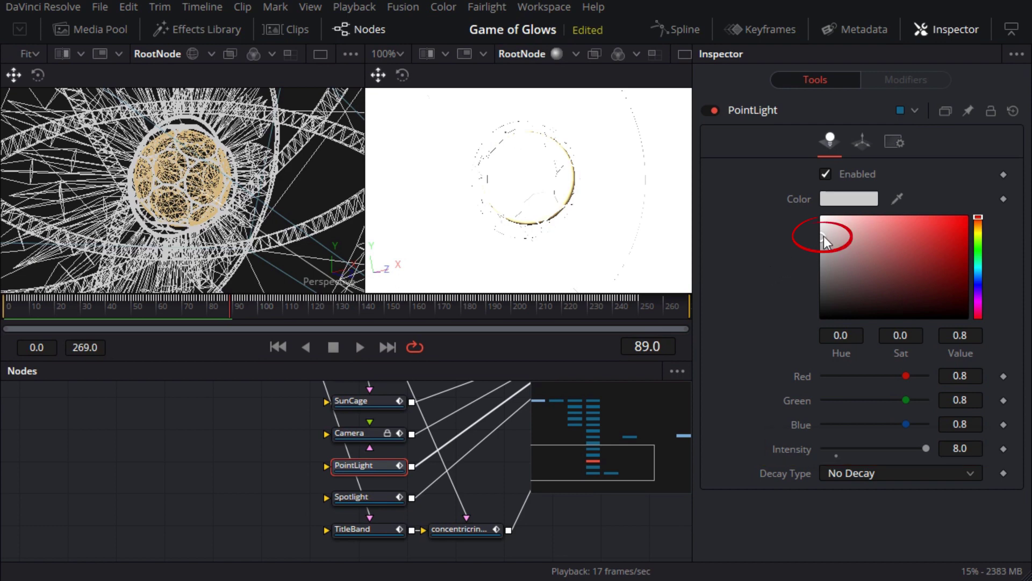
left_click_drag(821, 236, 815, 208)
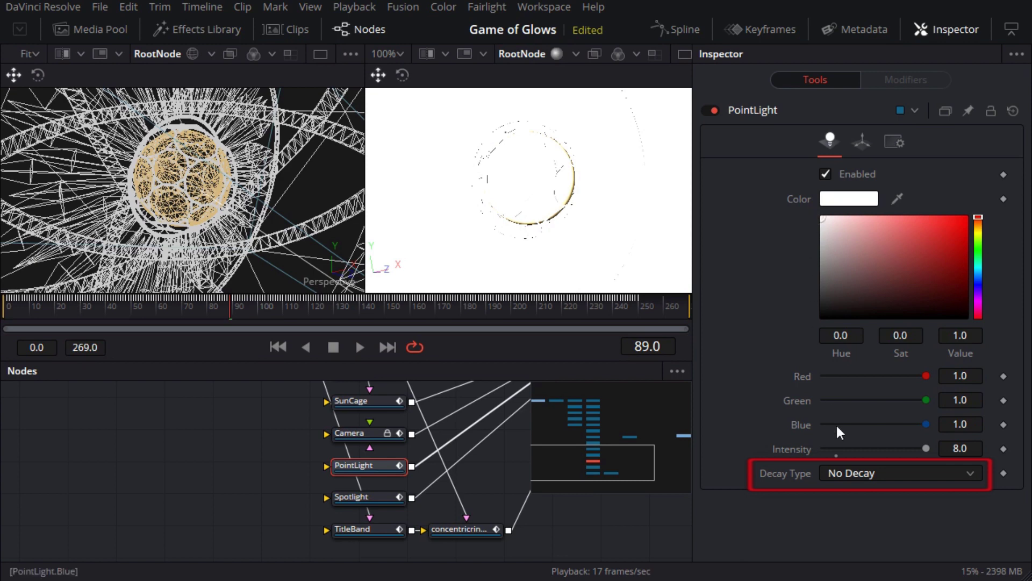
left_click(852, 472)
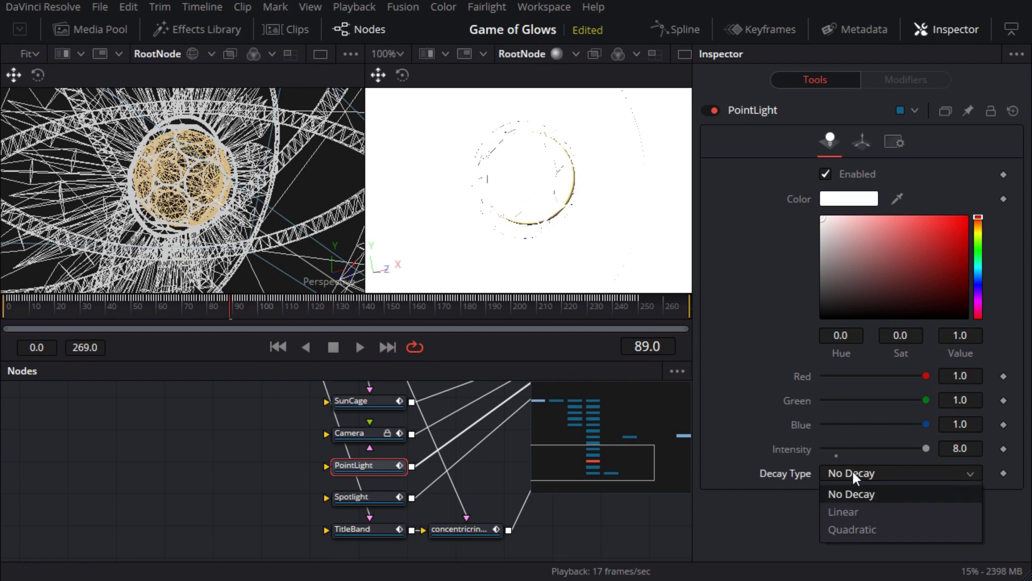
left_click(875, 511)
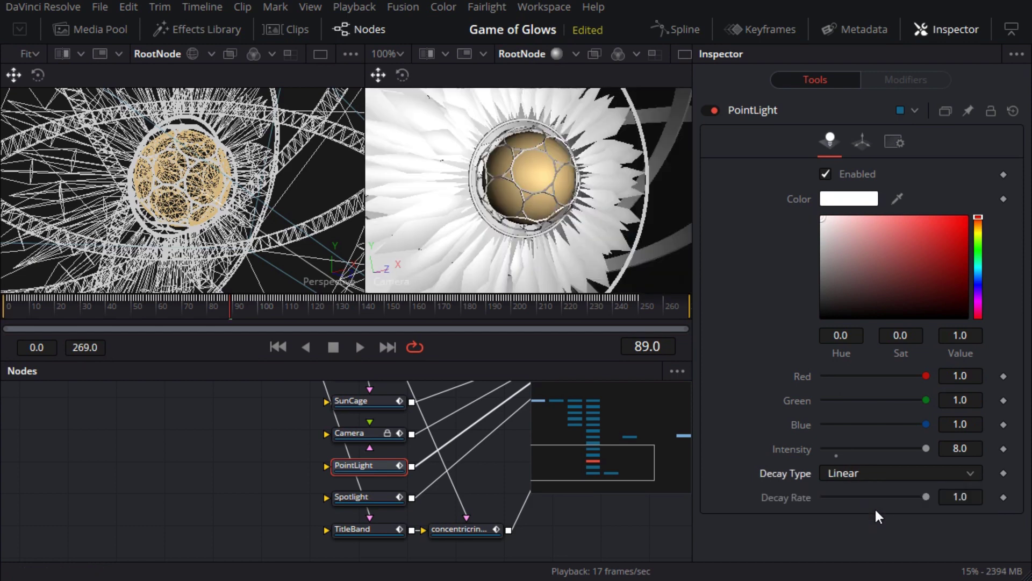
Set the Spotlight's color to pure white and its cone angle to 90, and play the animation to check the lighting
left_click(347, 495)
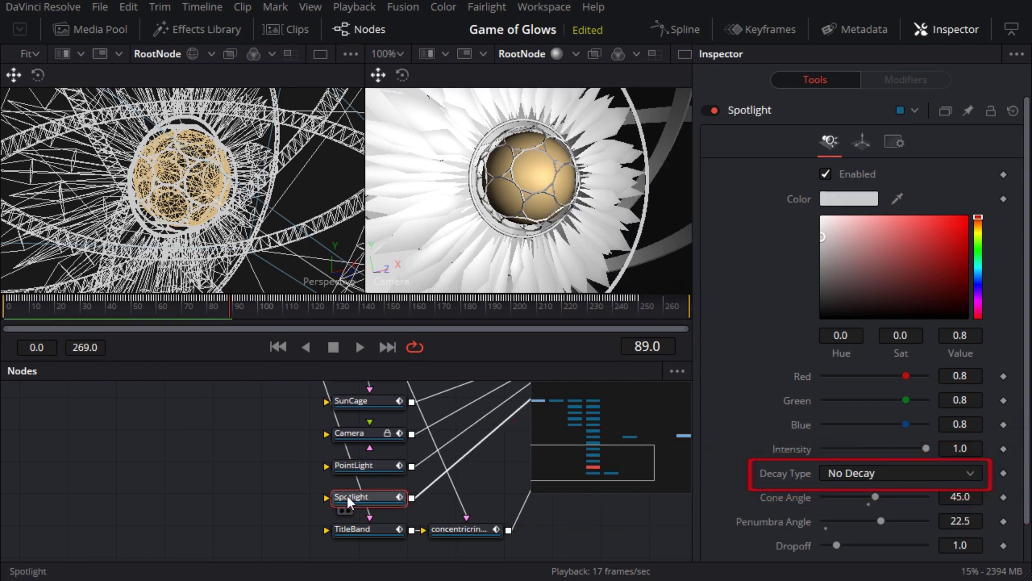
left_click_drag(822, 234, 817, 210)
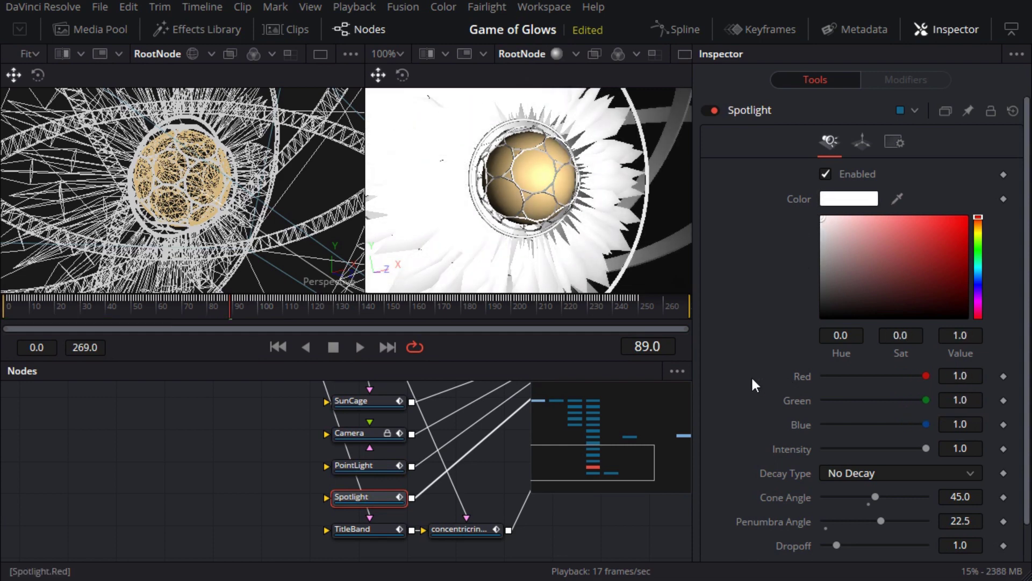
scroll(750, 375, "down", 2)
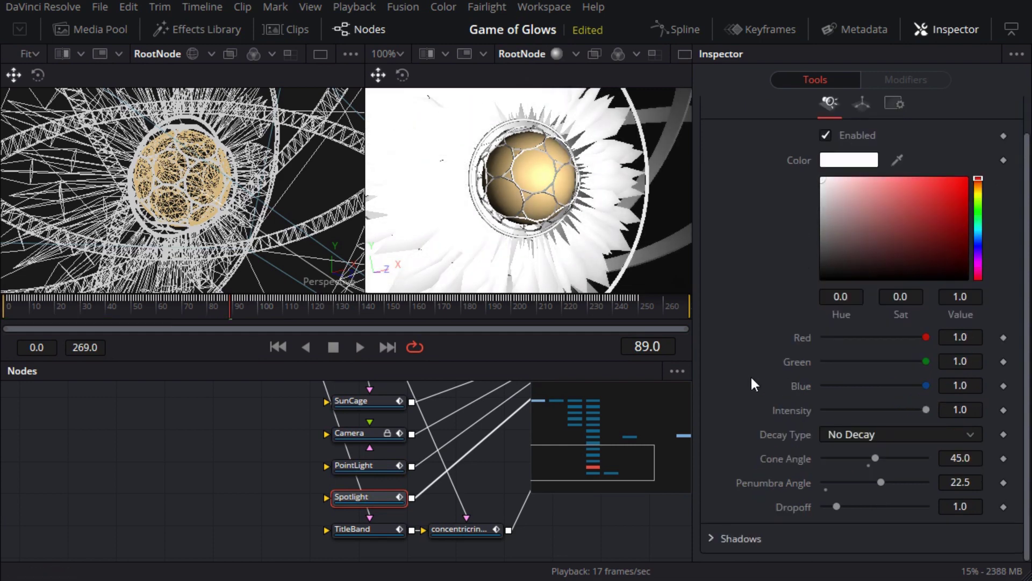
left_click_drag(875, 457, 944, 454)
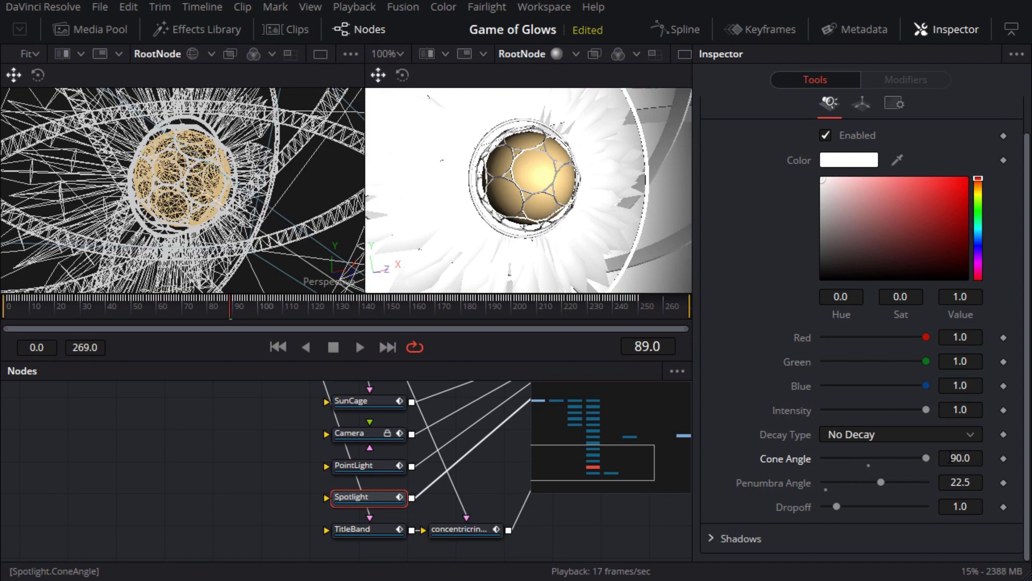
left_click(359, 347)
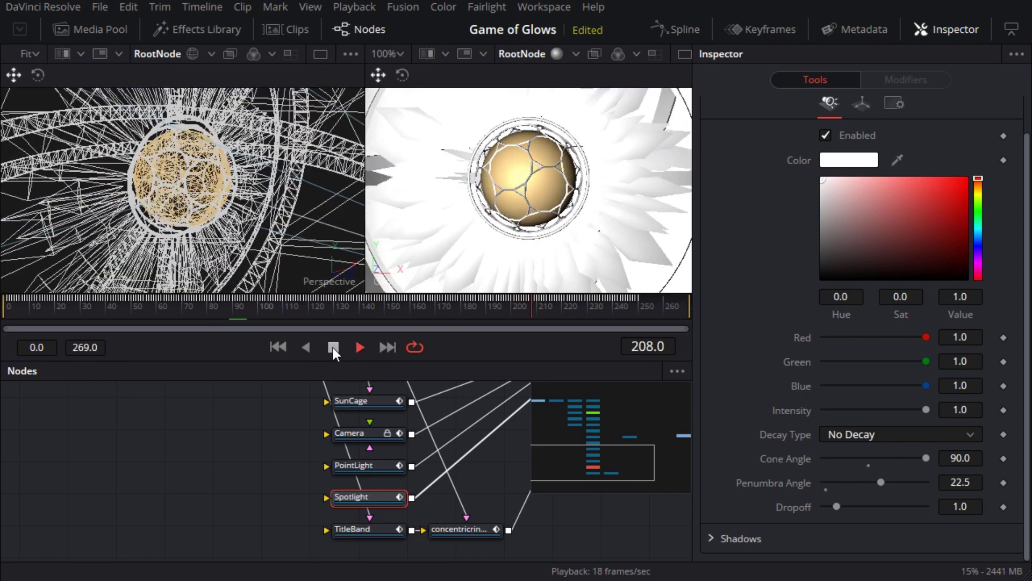
left_click(333, 348)
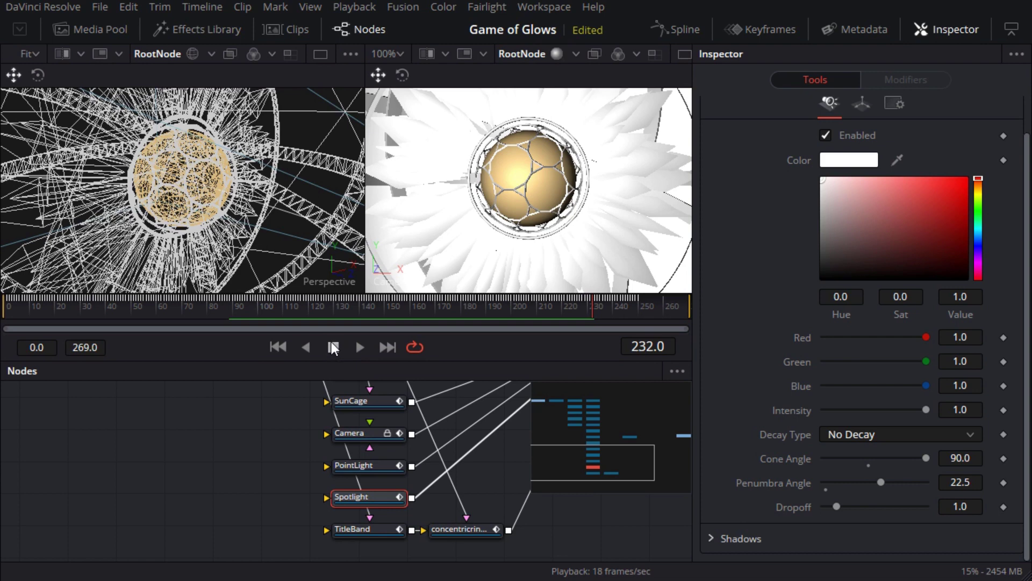
Frame the TitleBand object in the first viewer and turn off that viewer's wireframe display
left_click(344, 528)
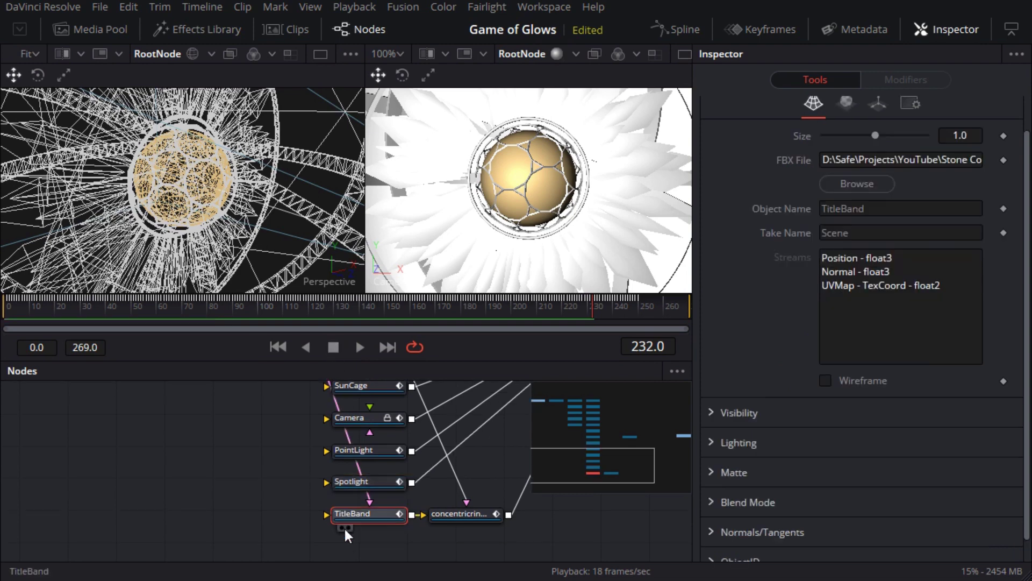
key("f")
right_click(214, 254)
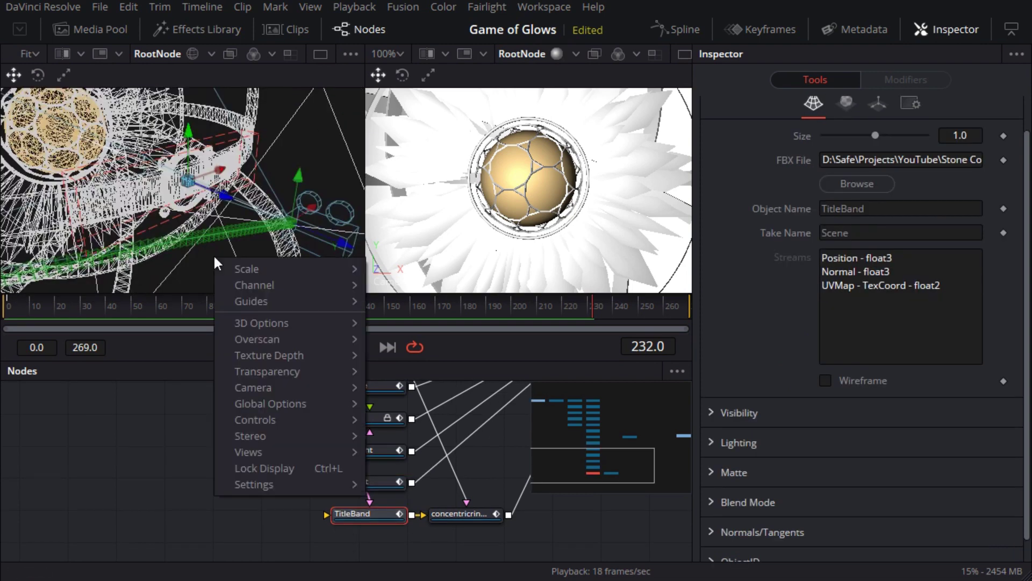
mouse_move(252, 322)
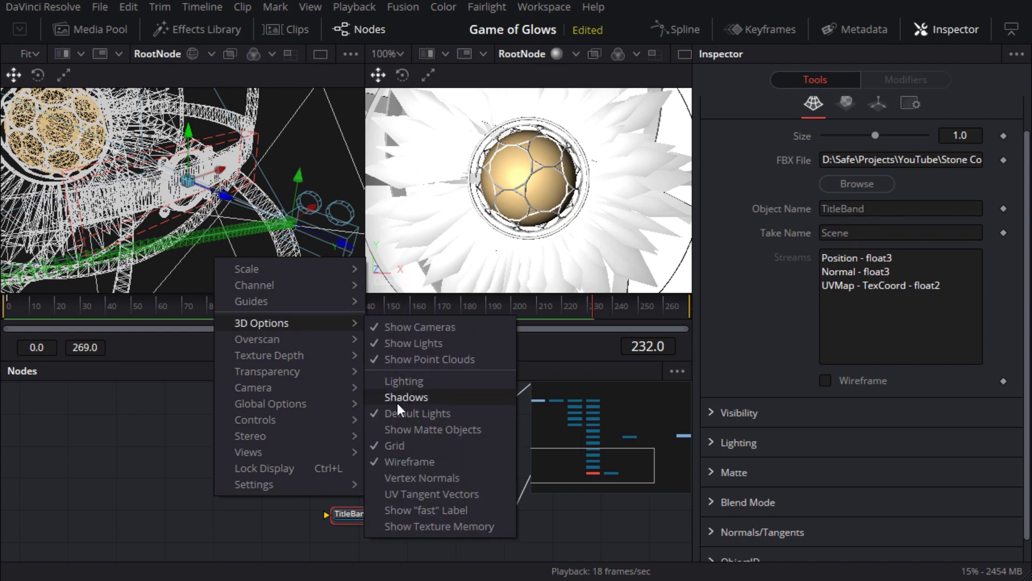
left_click(408, 463)
Enable lighting in the first viewer's 3D options
right_click(283, 290)
mouse_move(388, 334)
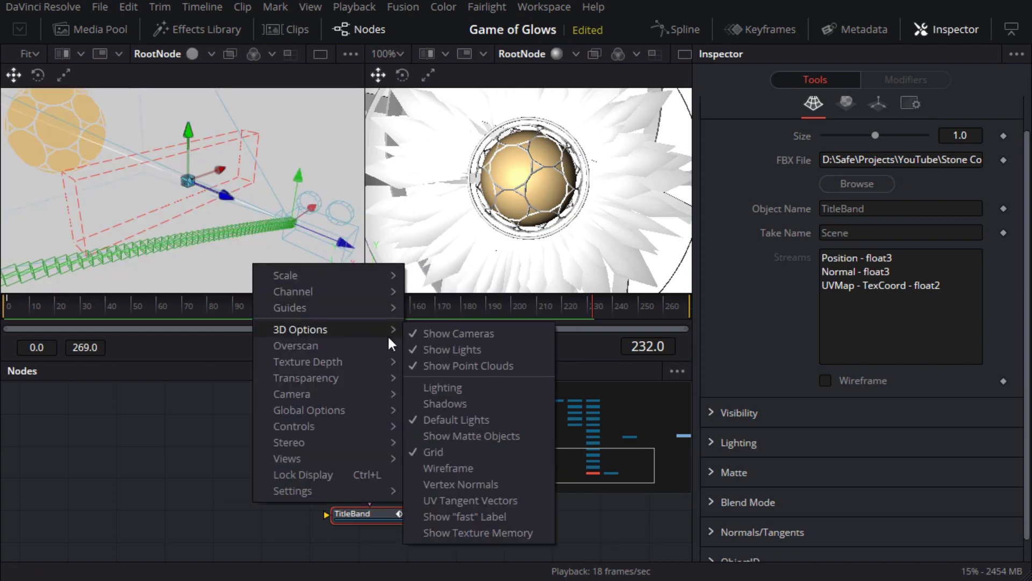
left_click(437, 384)
mouse_move(231, 243)
left_mouse_down()
mouse_move(241, 249)
mouse_move(185, 217)
mouse_move(218, 243)
left_mouse_up()
left_click_drag(224, 250, 224, 243)
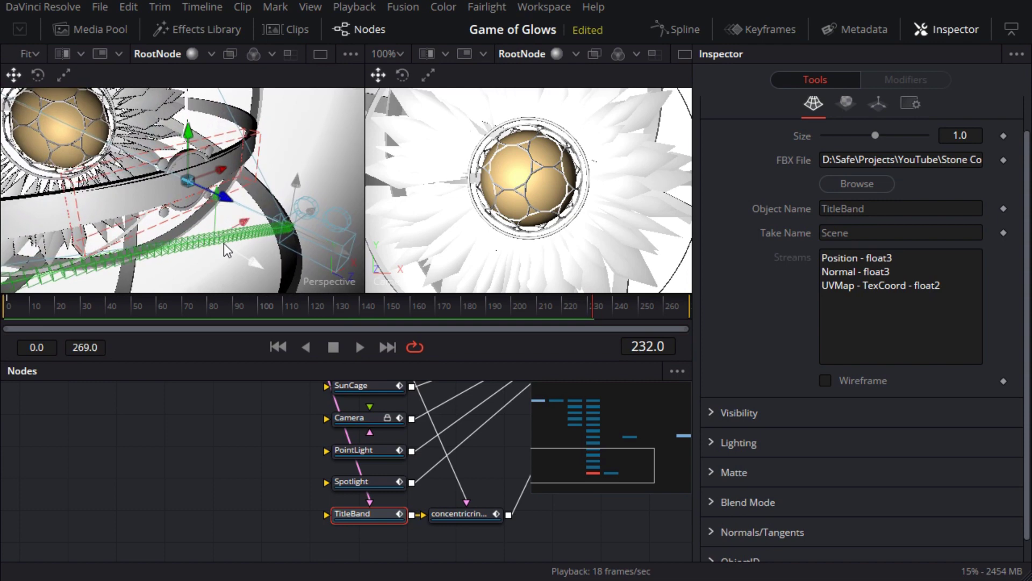
Unlock the Camera node and set its near clip to 1
left_click(367, 418)
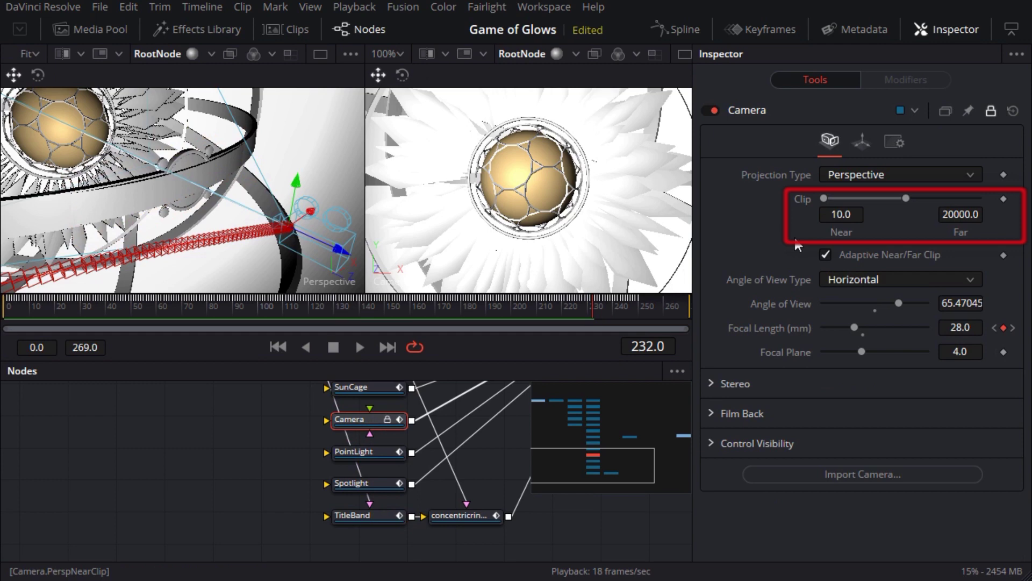
left_click(840, 214)
type("10")
key("Tab")
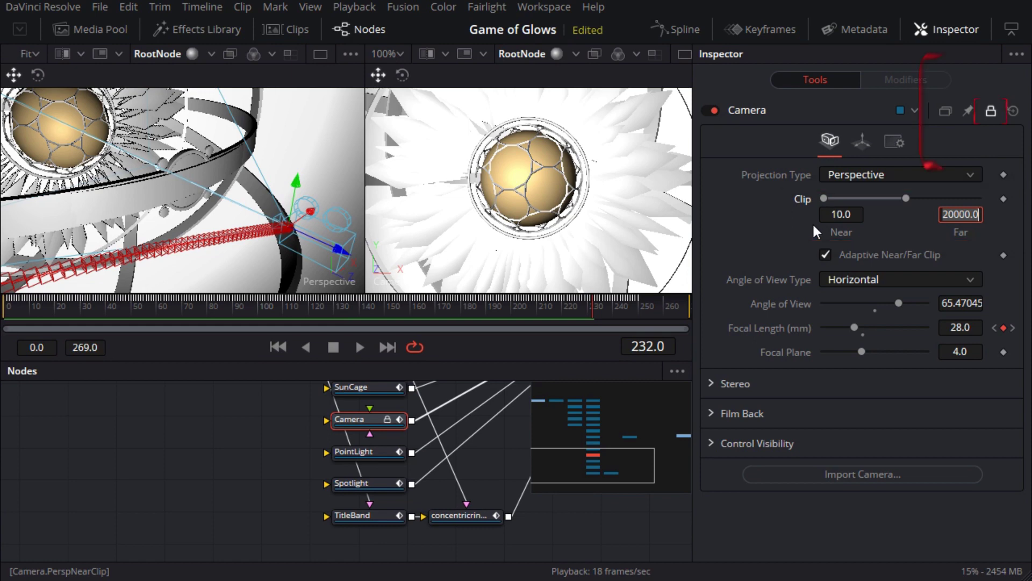
left_click(991, 111)
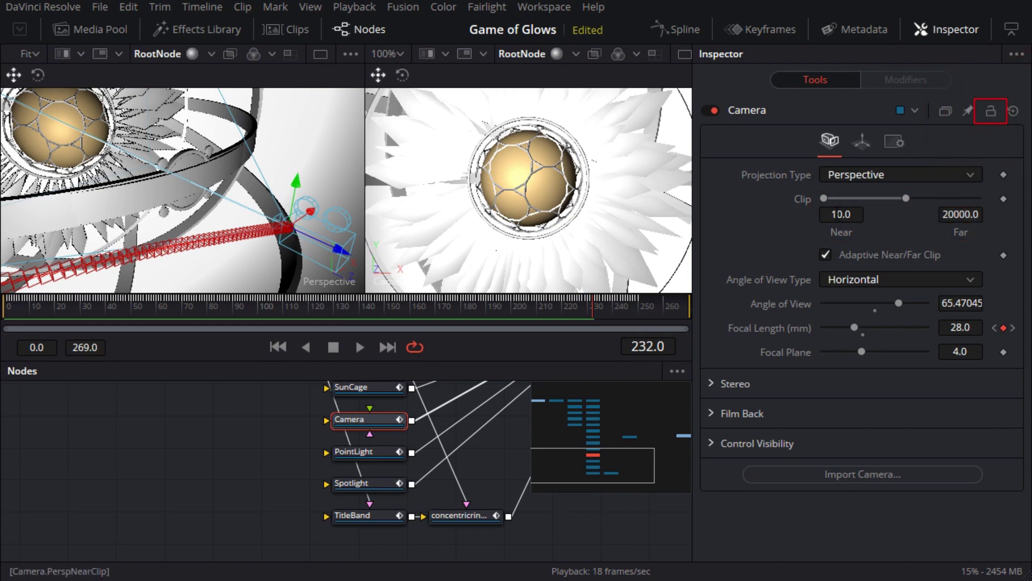
left_click(841, 214)
type("1")
key("Tab")
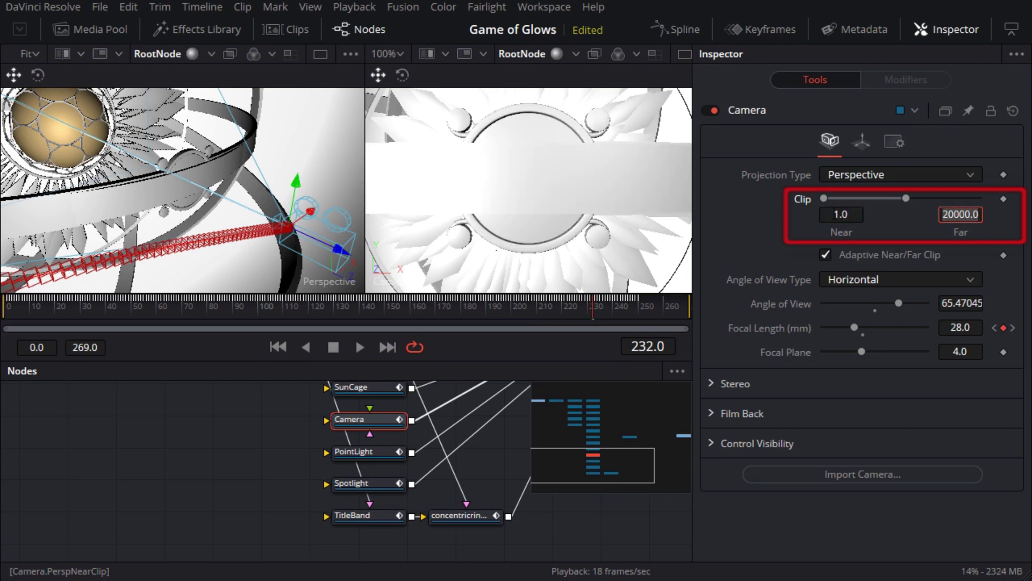
Set the Camera's far clip to 2000 and lock the node again
left_click(963, 215)
key("BackSpace")
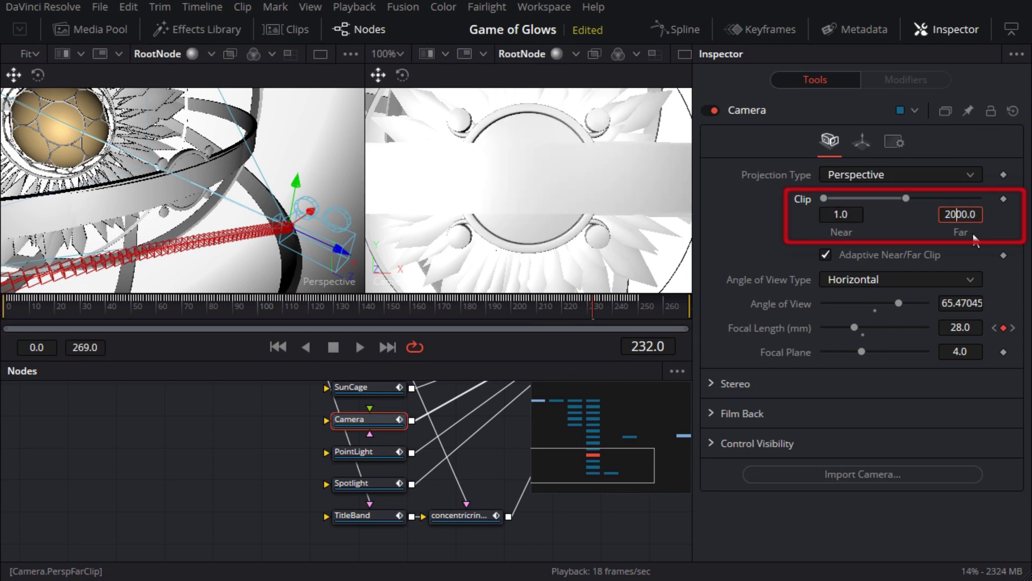
key("Tab")
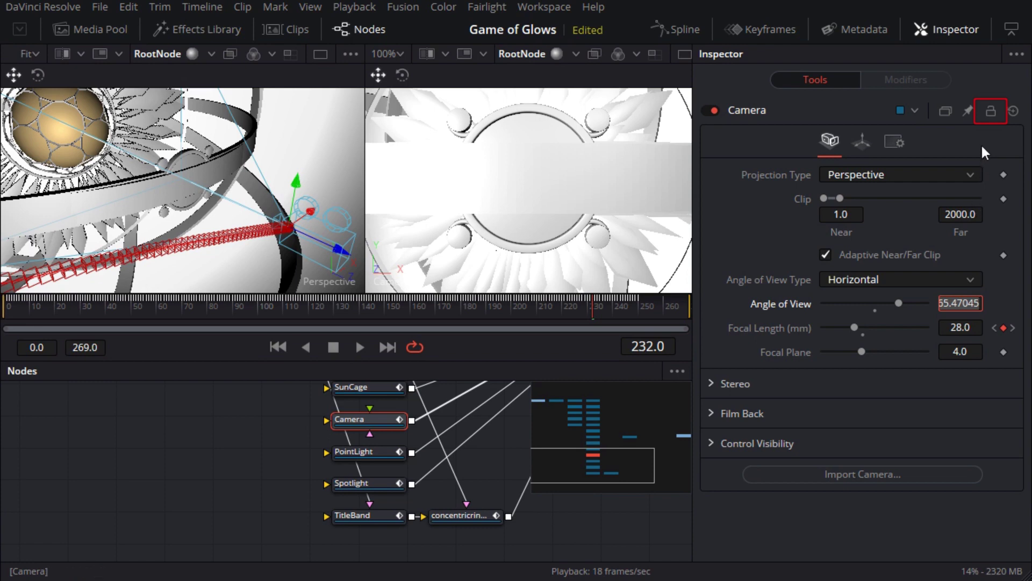
left_click(989, 113)
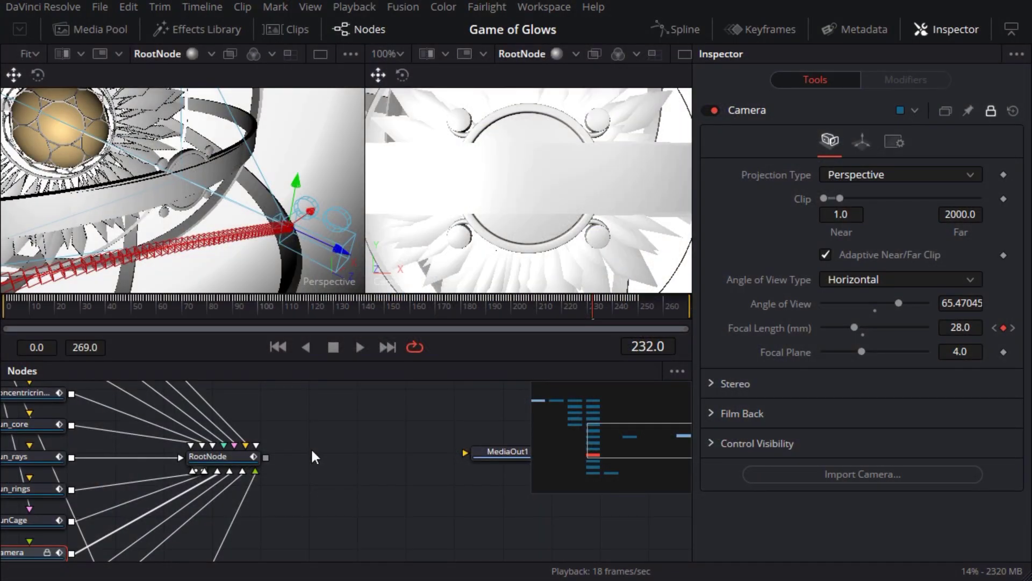
Add a Renderer 3D node after RootNode and load it into the second viewer
left_click(241, 452)
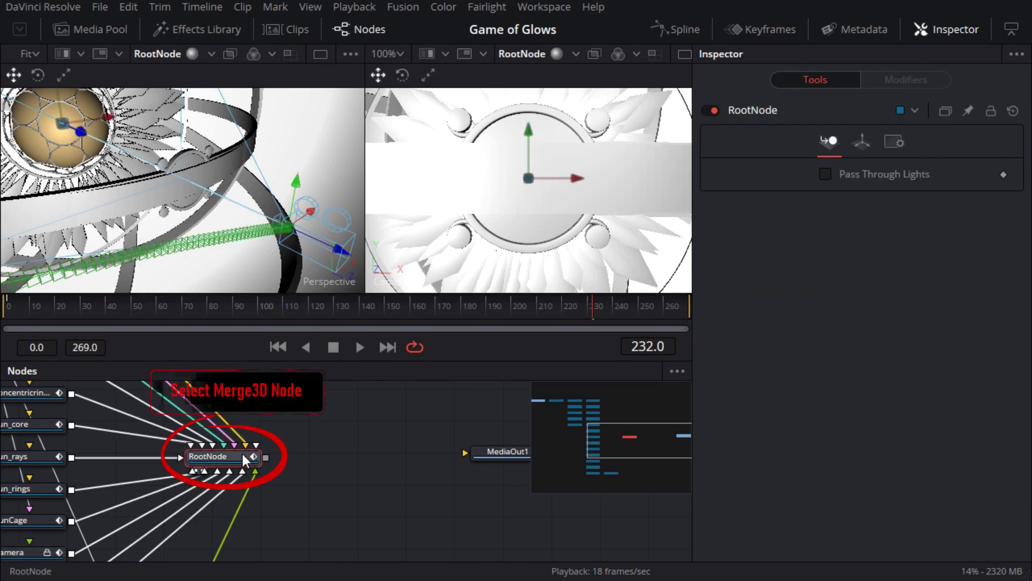
key("ctrl+space")
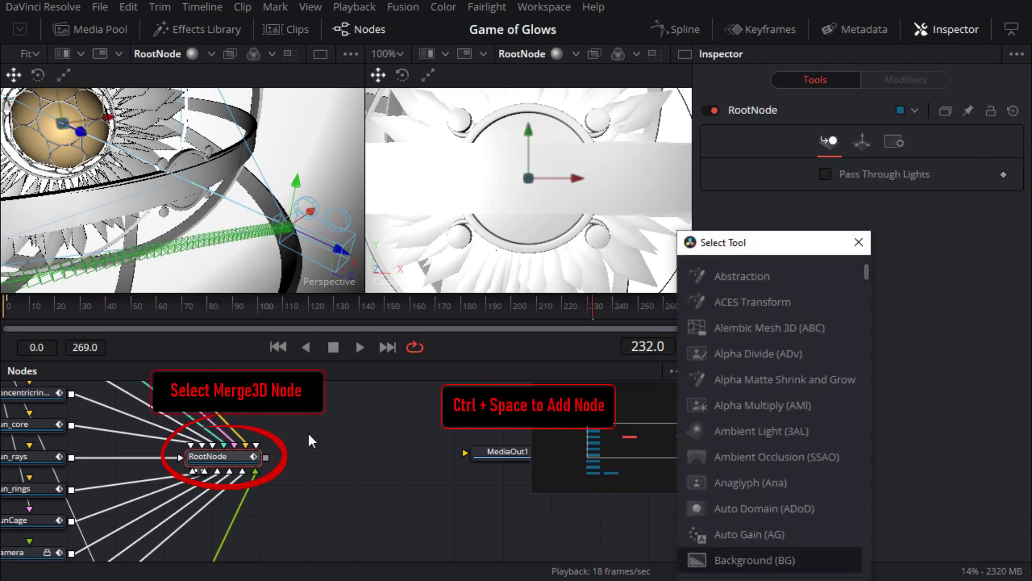
type("rend")
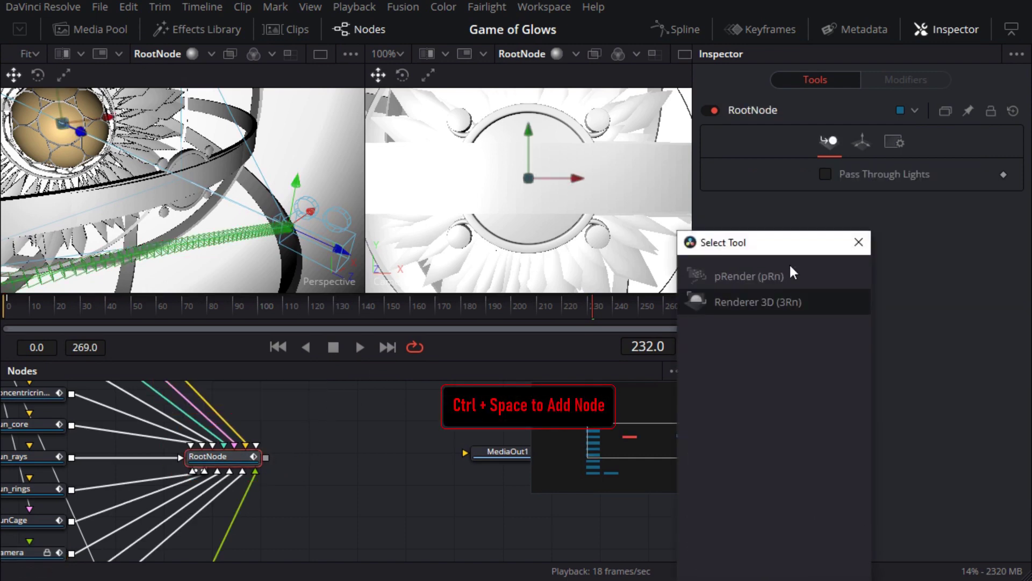
left_click(715, 522)
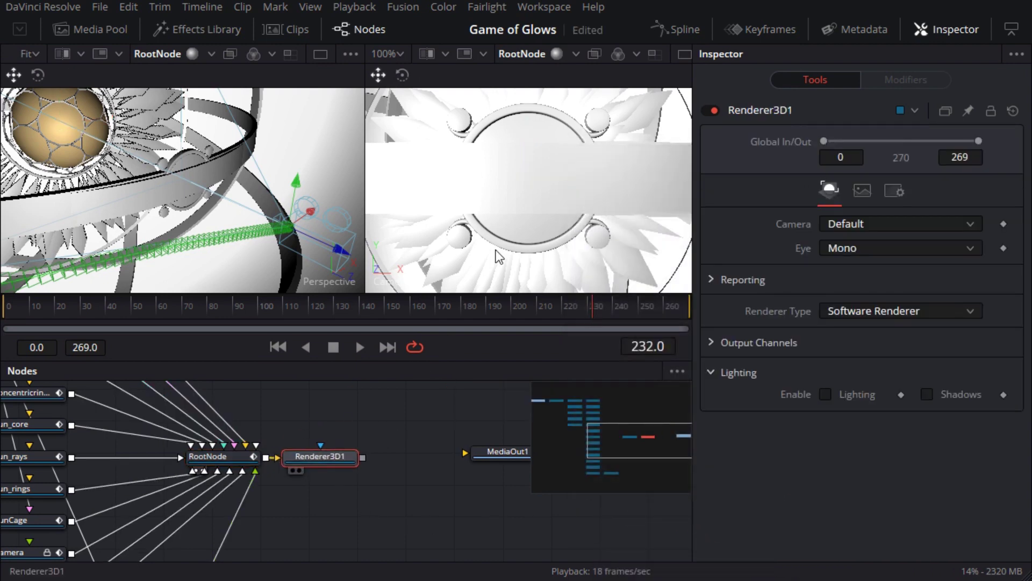
key("2")
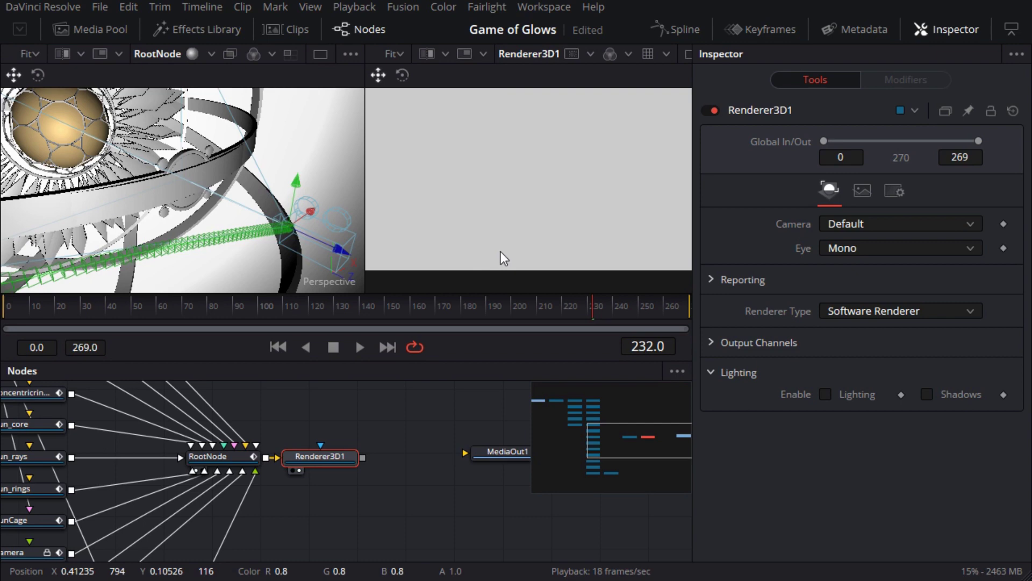
Set Renderer3D1's renderer type to OpenGL Renderer and enable its lighting
left_click(851, 311)
left_click(854, 329)
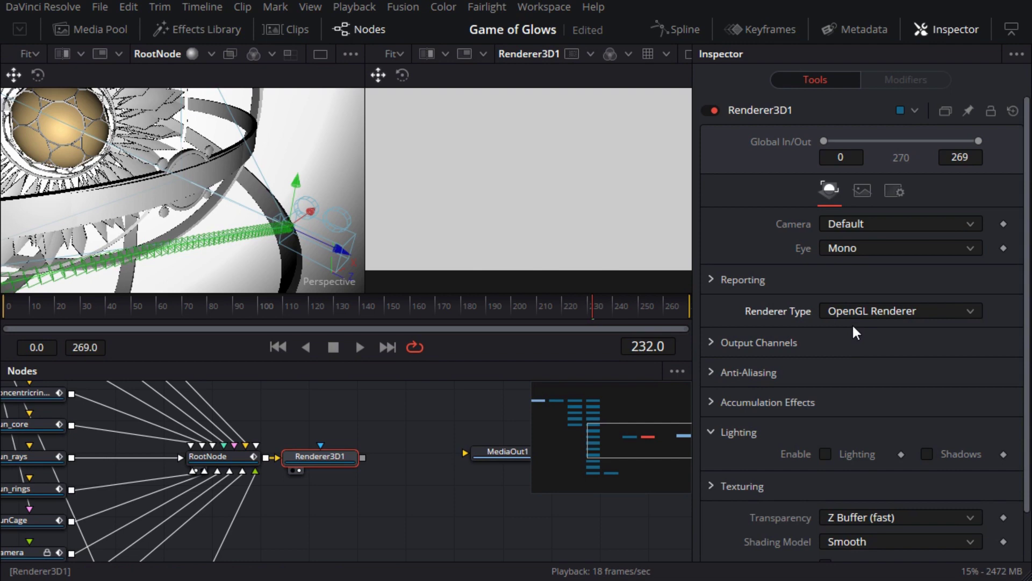
left_click(825, 453)
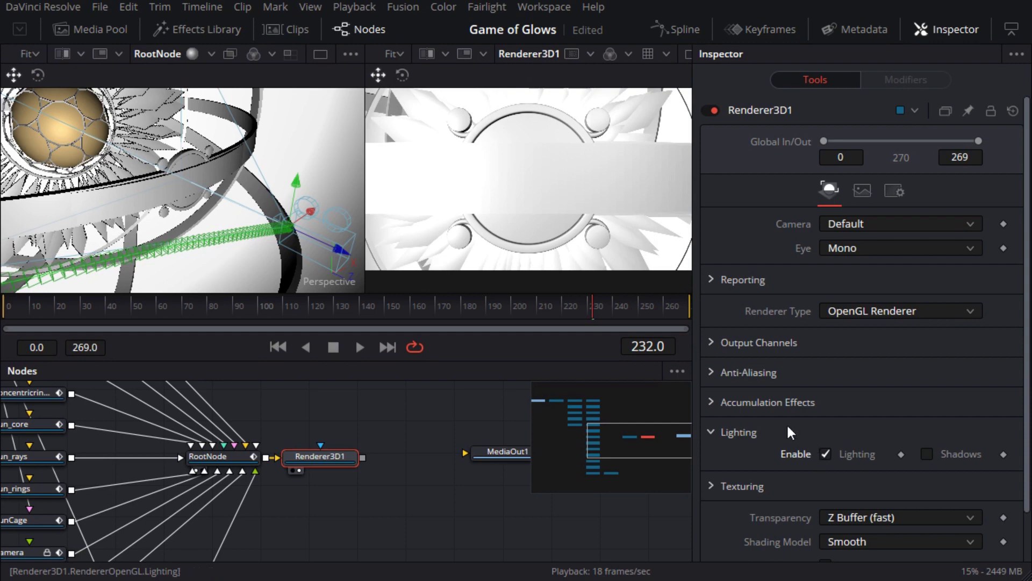
Turn off High Quality and Motion Blur and switch on Proxy for the preview playback
right_click(529, 349)
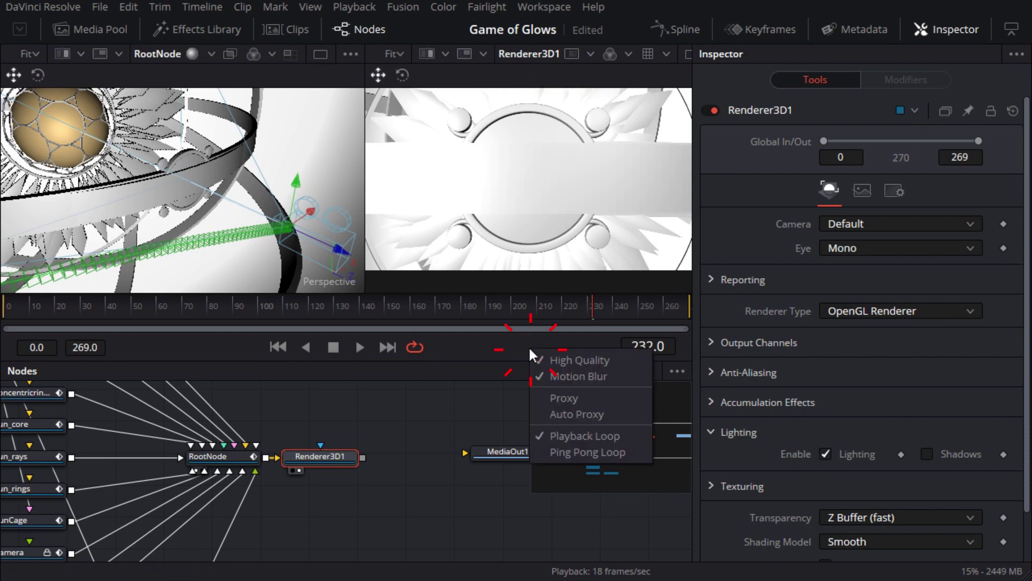
left_click(554, 359)
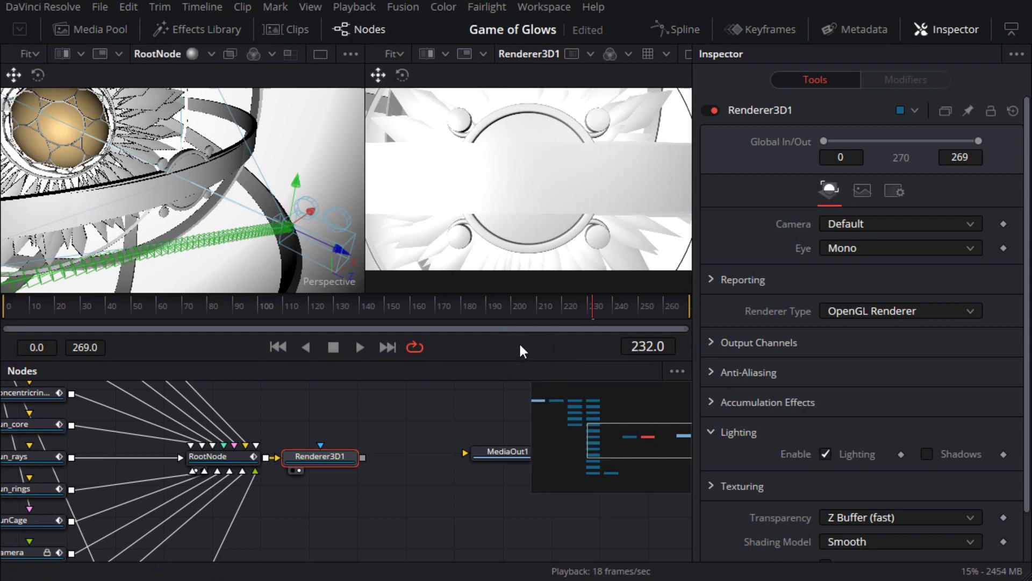
right_click(519, 341)
left_click(549, 369)
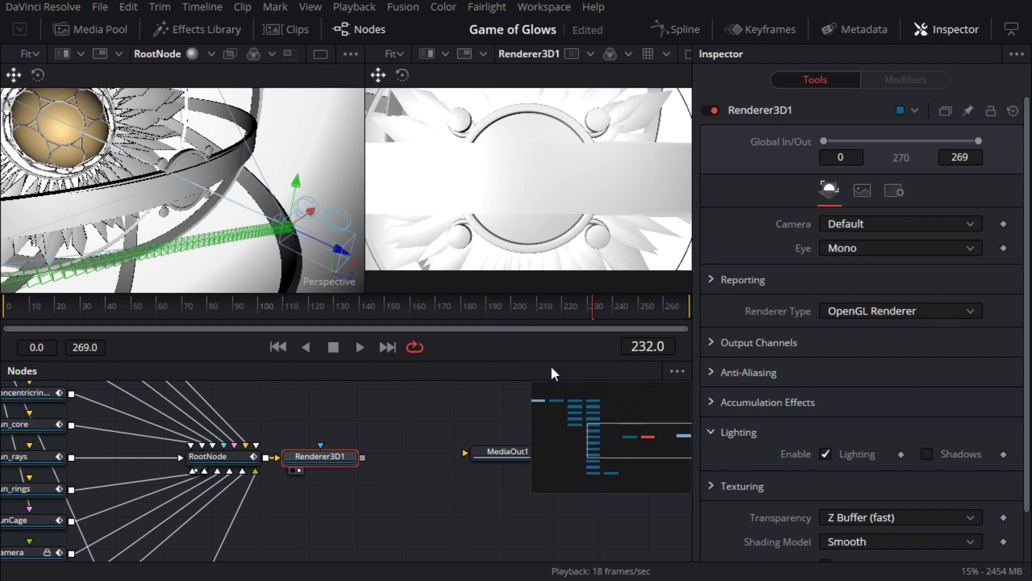
right_click(528, 340)
left_click(582, 391)
Enlarge the node area and delete the MediaIn1 node that feeds the base color texture node
left_click_drag(433, 360, 434, 304)
left_click_drag(260, 357, 640, 508)
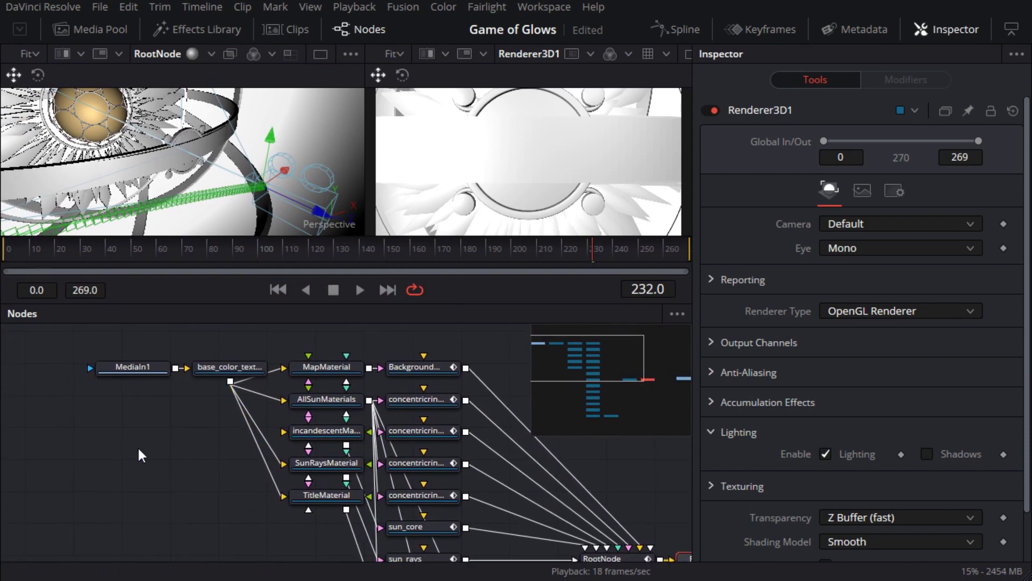
left_click(105, 381)
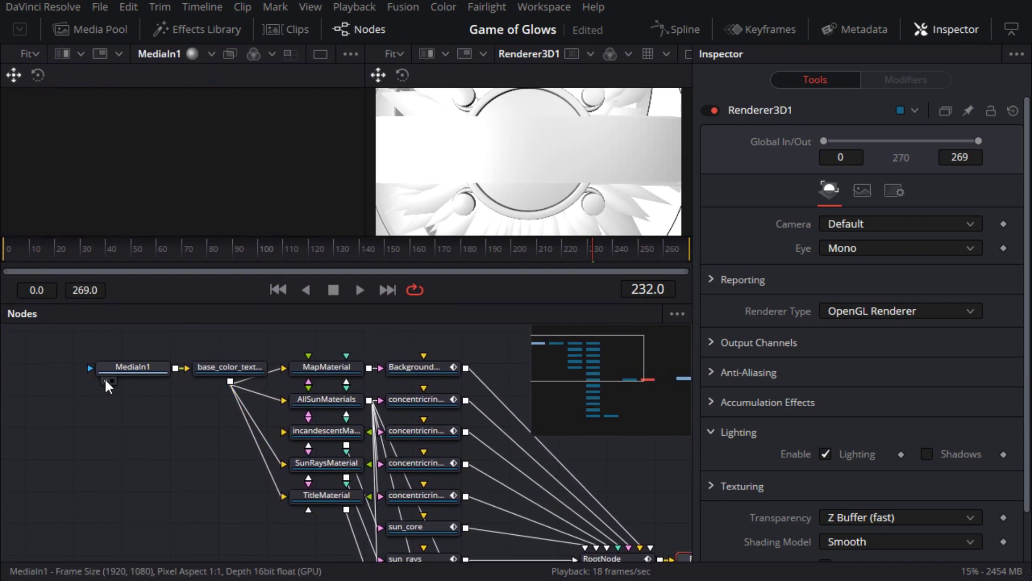
left_click(139, 367)
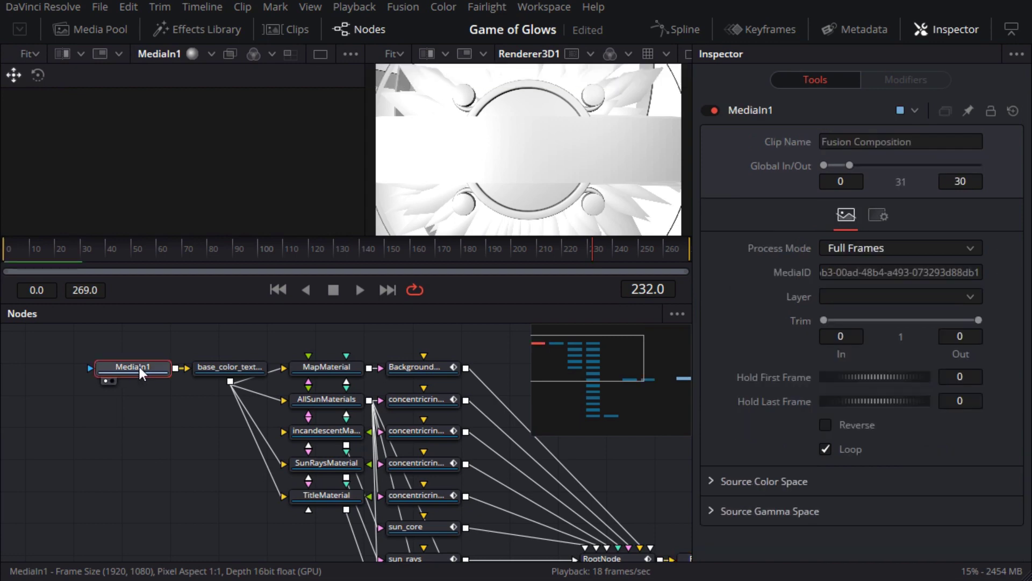
key("Delete")
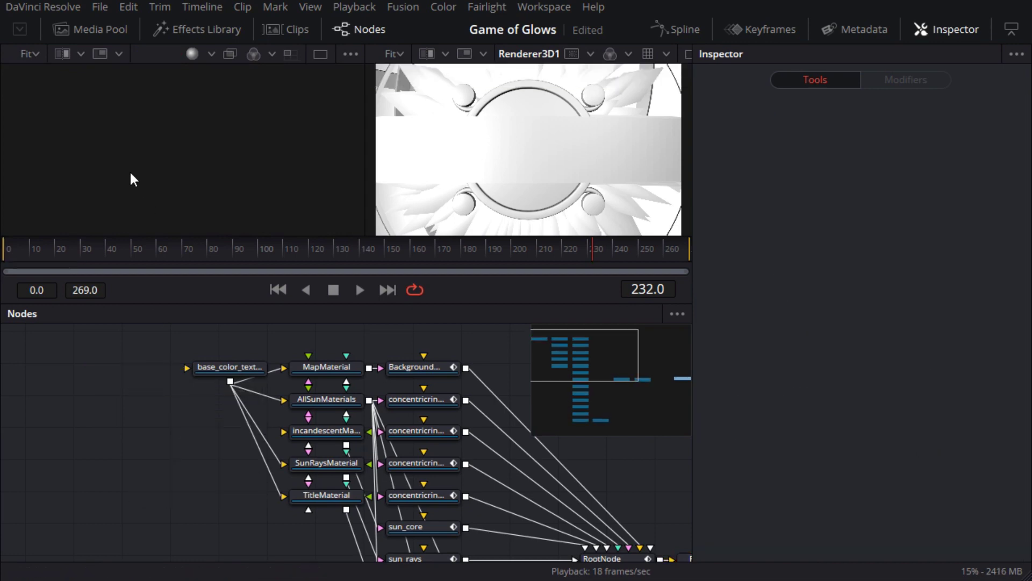
Add GoG_sun_diffuse.png from the Media Pool to the node graph and rename its node SunDiffuse
left_click(96, 32)
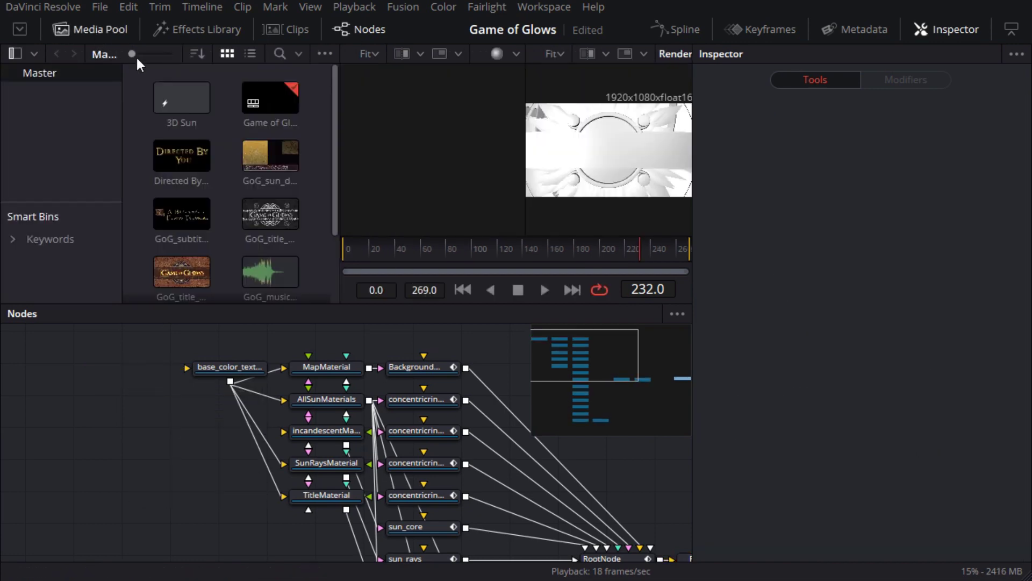
left_click_drag(137, 55, 153, 54)
left_click_drag(335, 107, 334, 167)
left_click_drag(227, 163, 99, 388)
key("F2")
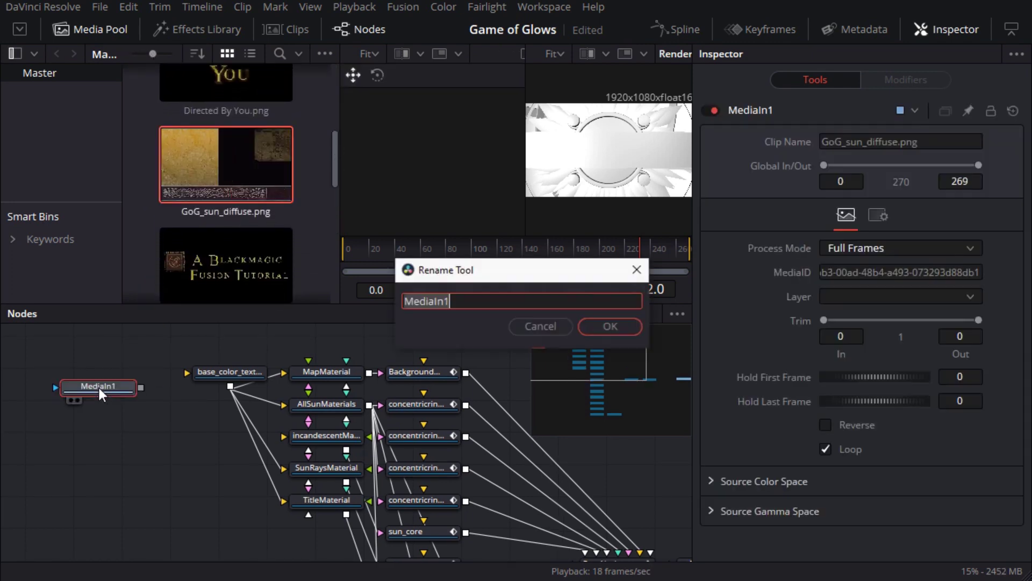
type("Sun Diffuse")
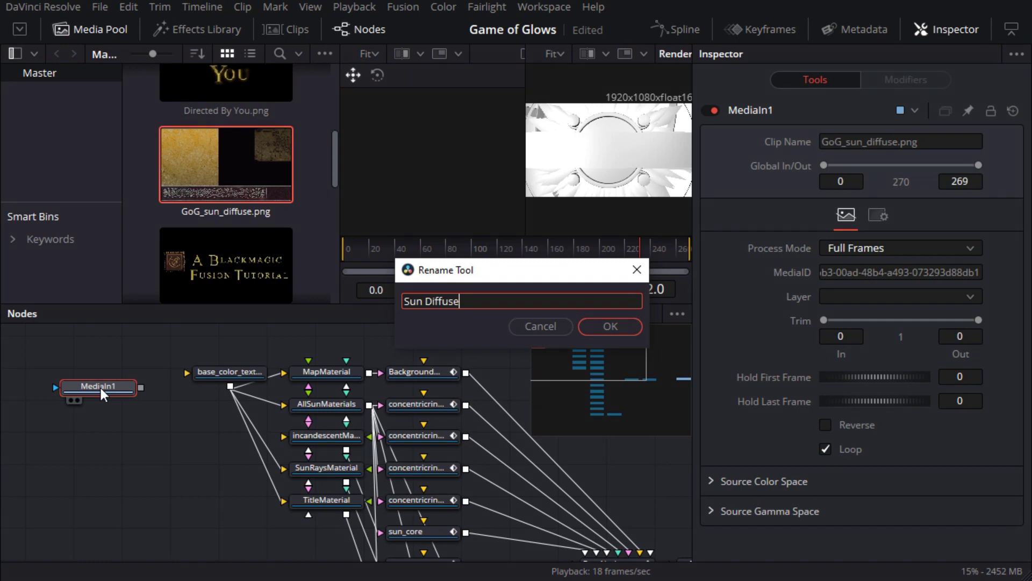
key("Return")
Add GoG_title_diffuse.png below the SunDiffuse node and rename its node TitleDiffuse
left_click_drag(334, 170, 324, 227)
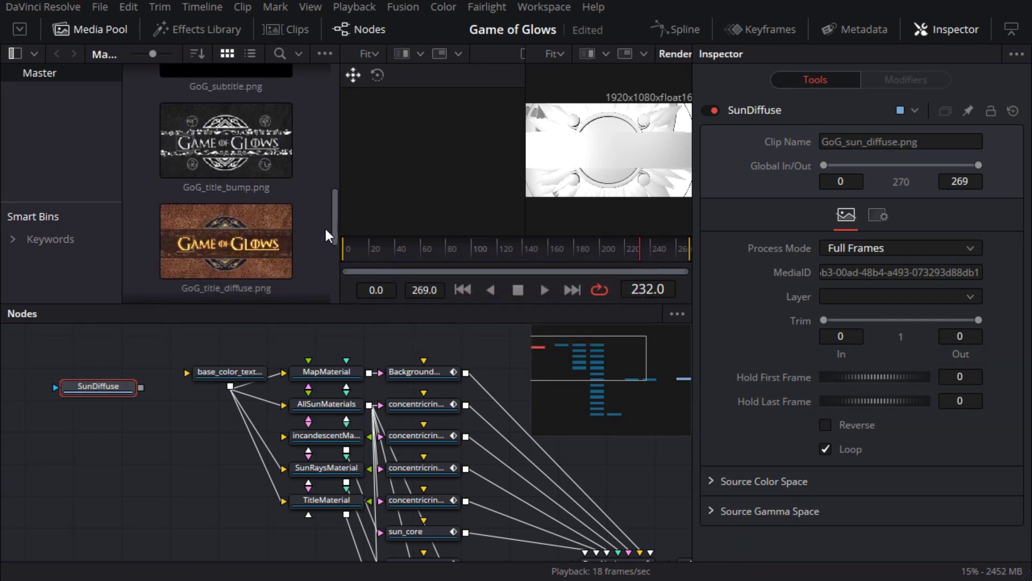
left_click_drag(236, 247, 95, 424)
key("F2")
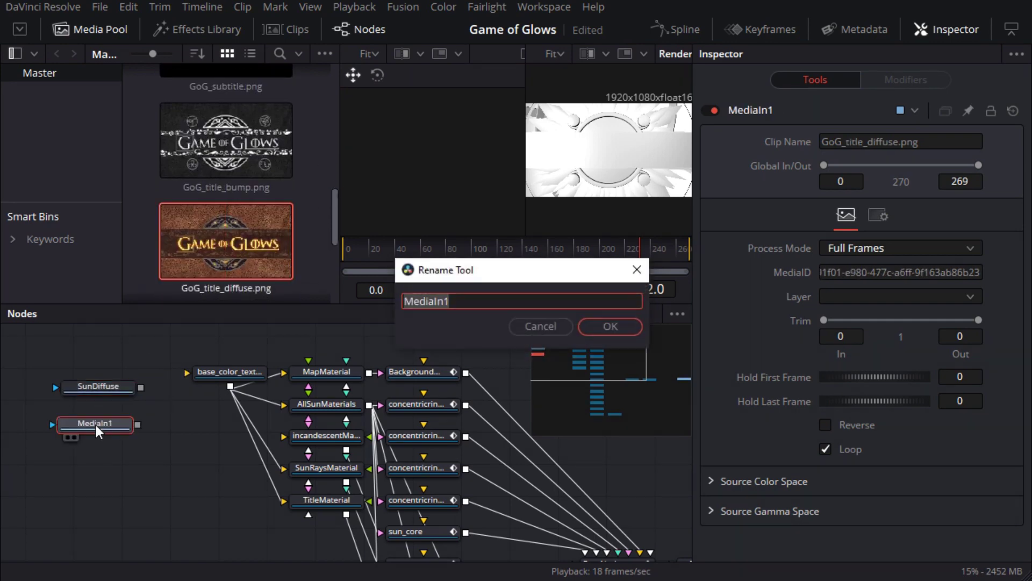
type("TitleDiffuse")
key("Return")
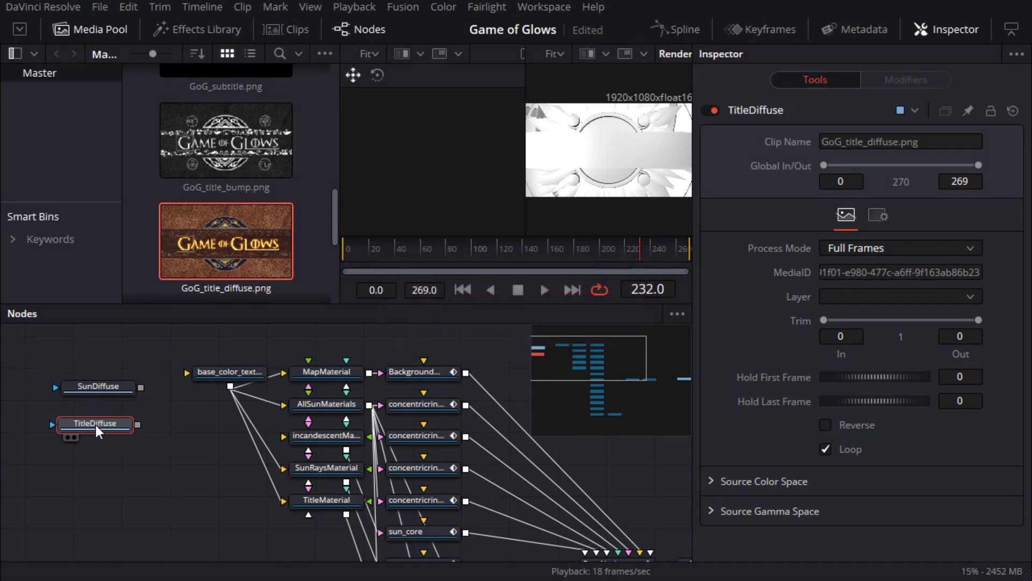
Add GoG_title_bump.png below the TitleDiffuse node and rename its node TitleBump
left_click_drag(226, 141, 92, 457)
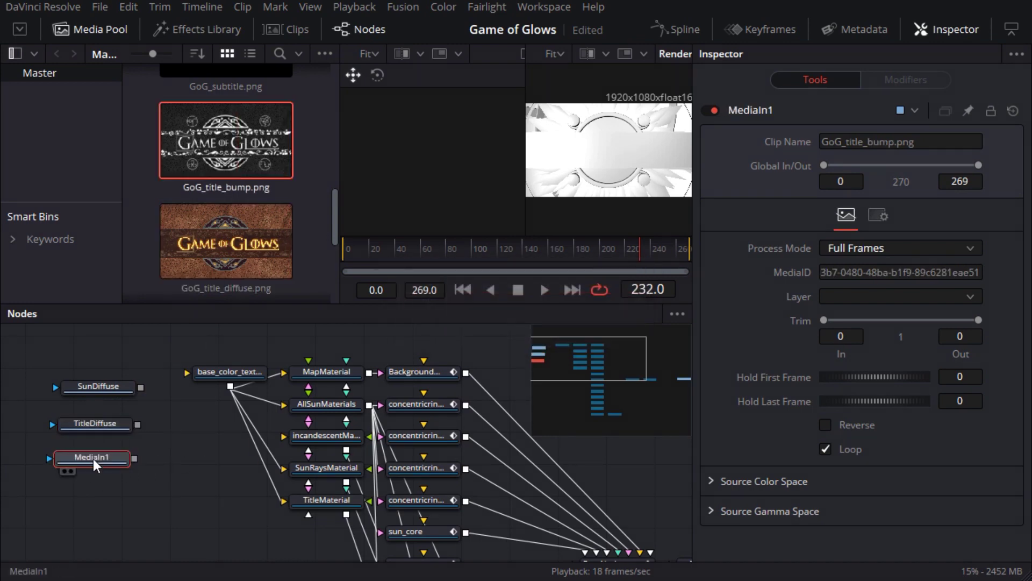
key("F2")
type("TitleBump")
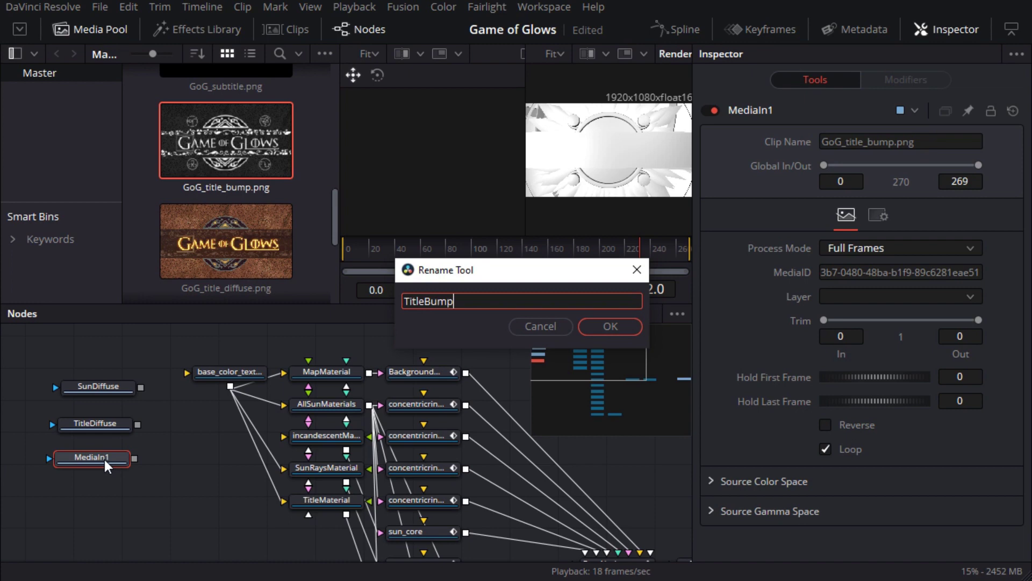
key("Return")
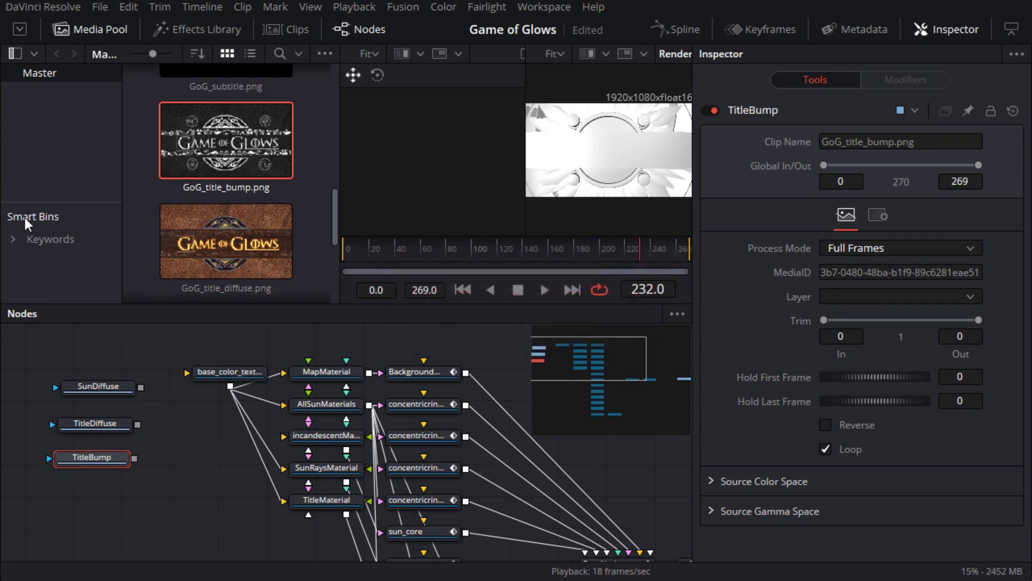
Hide the Media Pool and Inspector, and rename the base color texture node to Texture2D
left_click(96, 30)
left_click(941, 30)
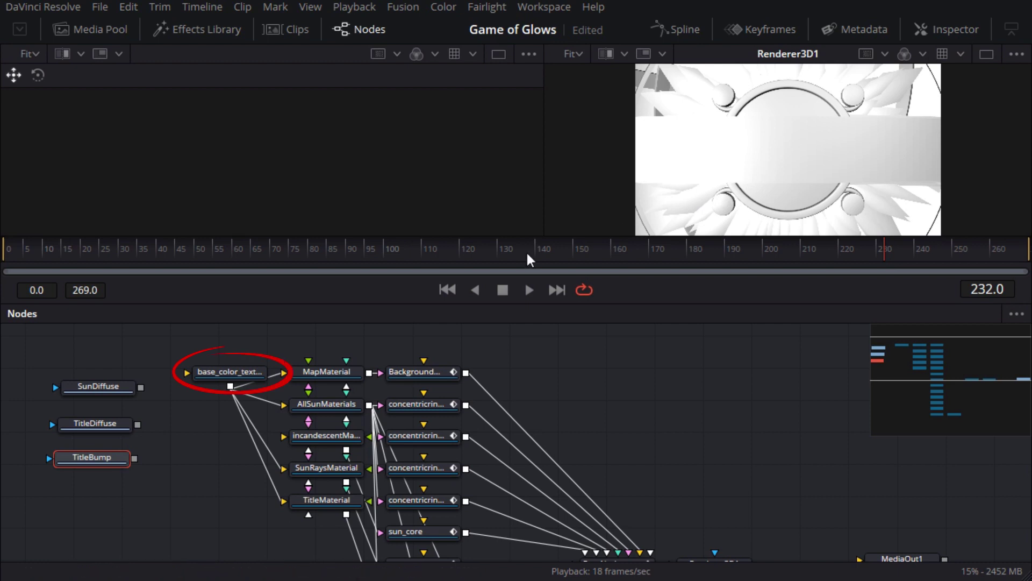
left_click(225, 371)
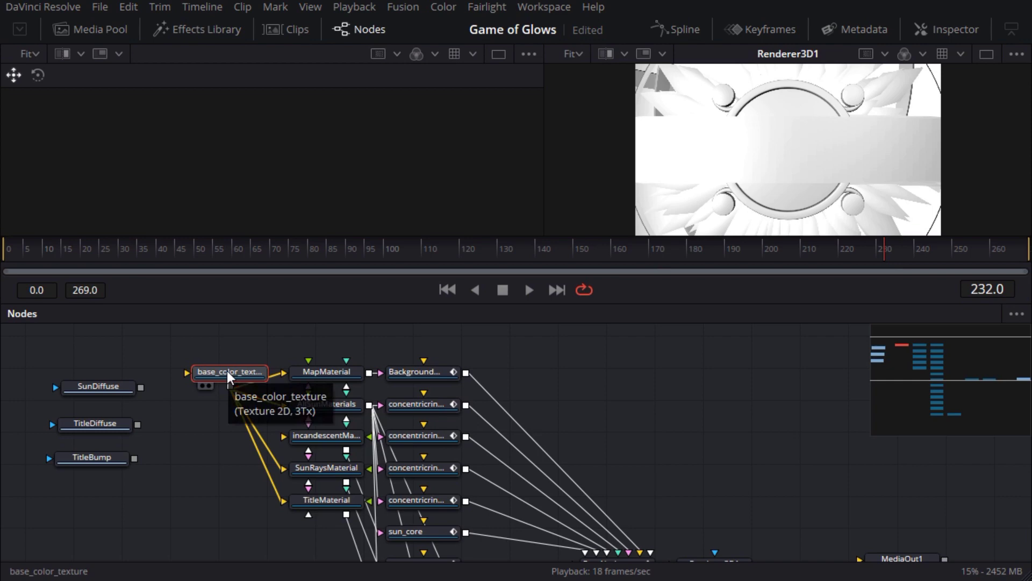
key("F2")
type("Texture2D")
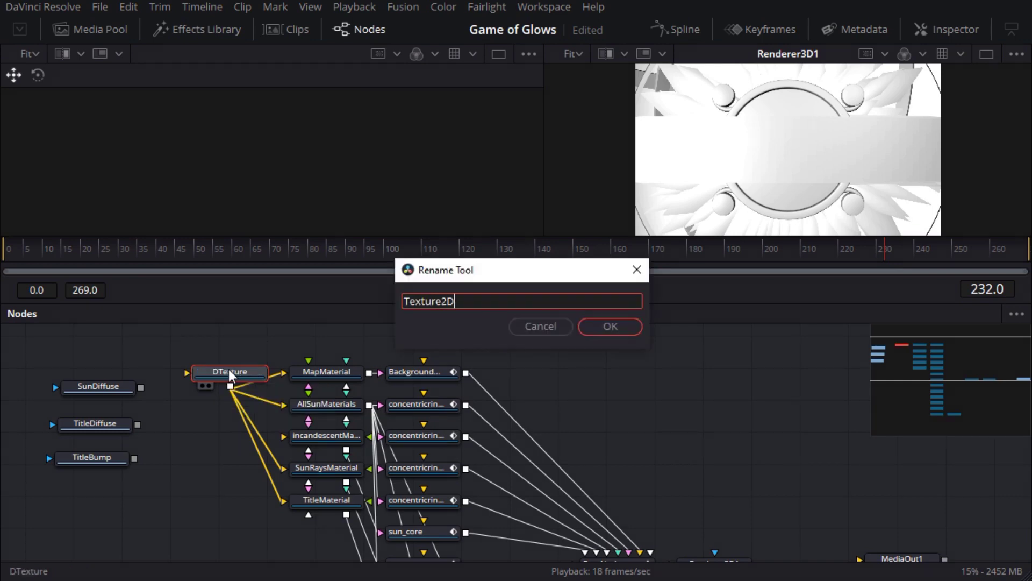
key("Return")
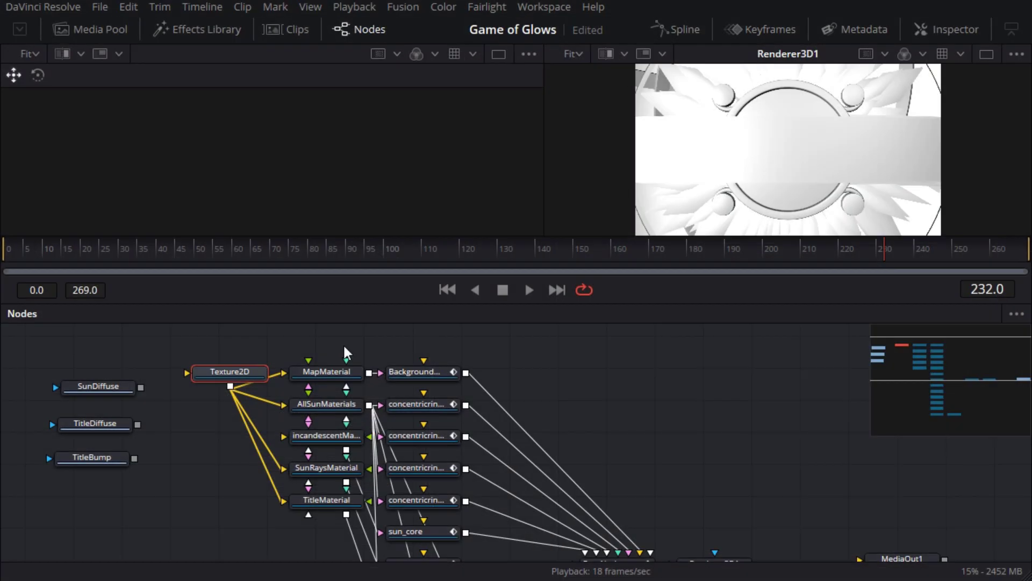
Connect SunDiffuse to the Texture2D node and check the render at the first and last frames
left_click_drag(141, 386, 223, 375)
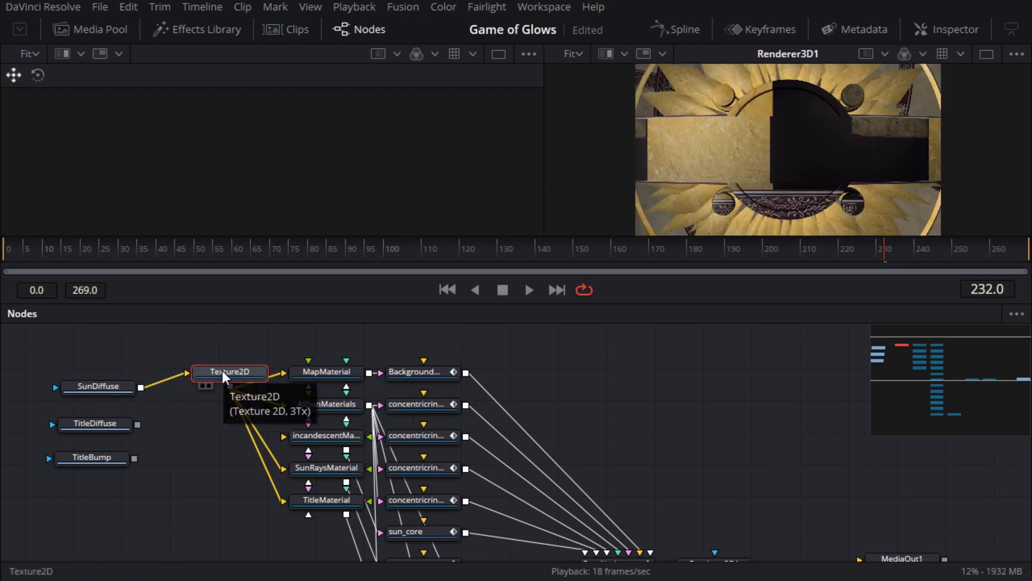
left_click(446, 290)
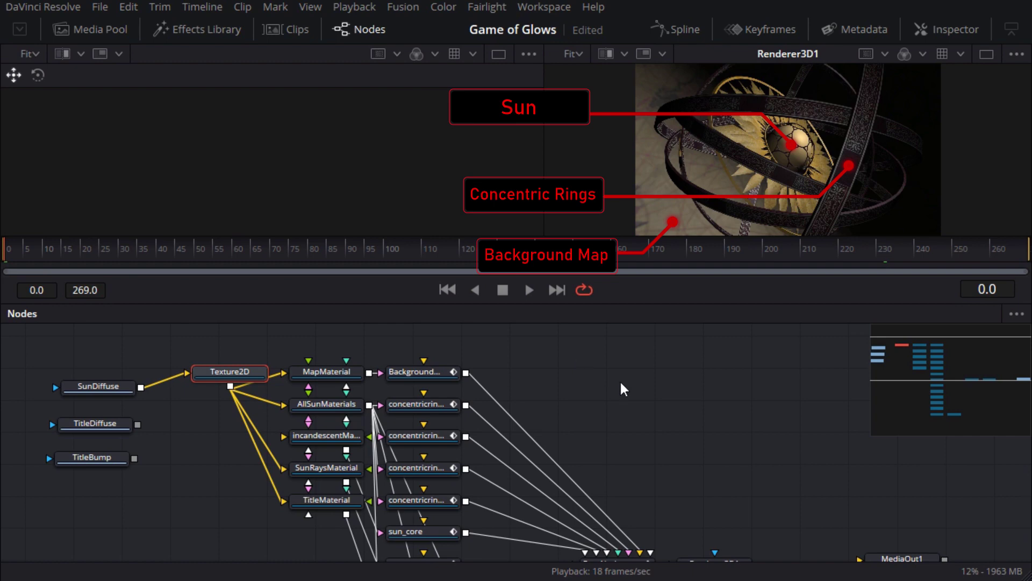
left_click(557, 290)
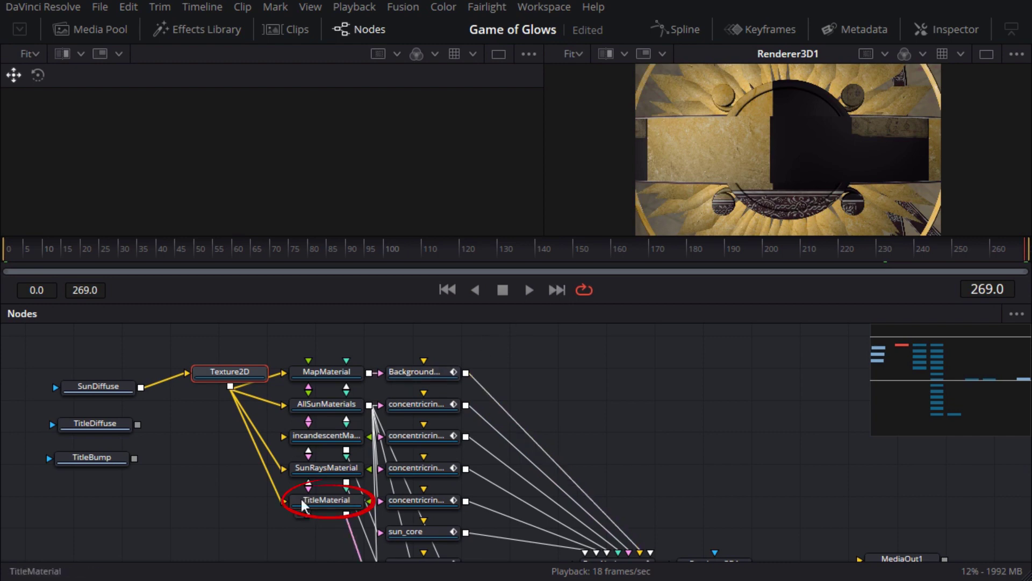
Disconnect Texture2D from TitleMaterial, feed TitleMaterial from TitleDiffuse instead, and enlarge the viewer area
left_click_drag(284, 501, 260, 476)
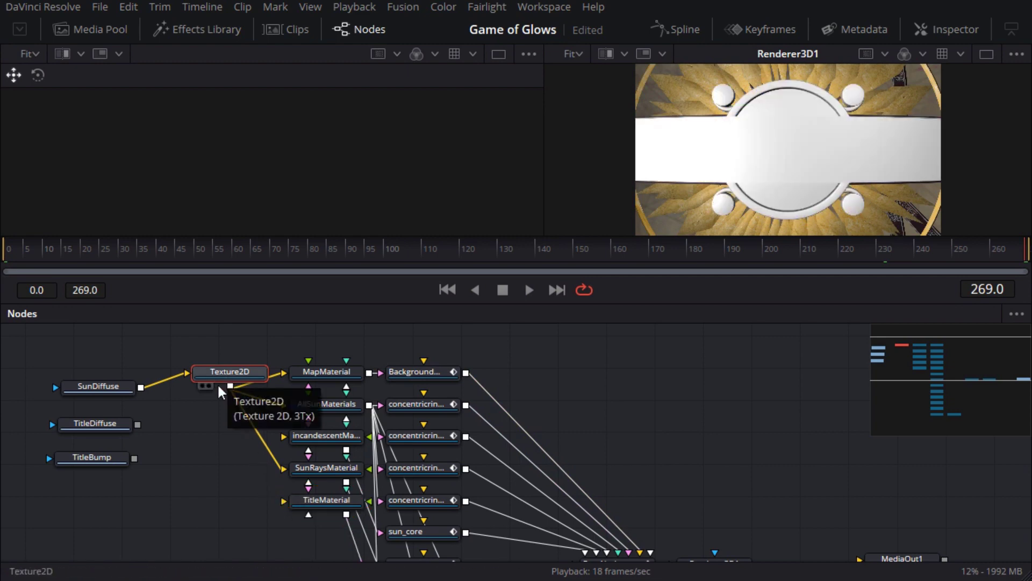
left_click_drag(140, 425, 301, 502)
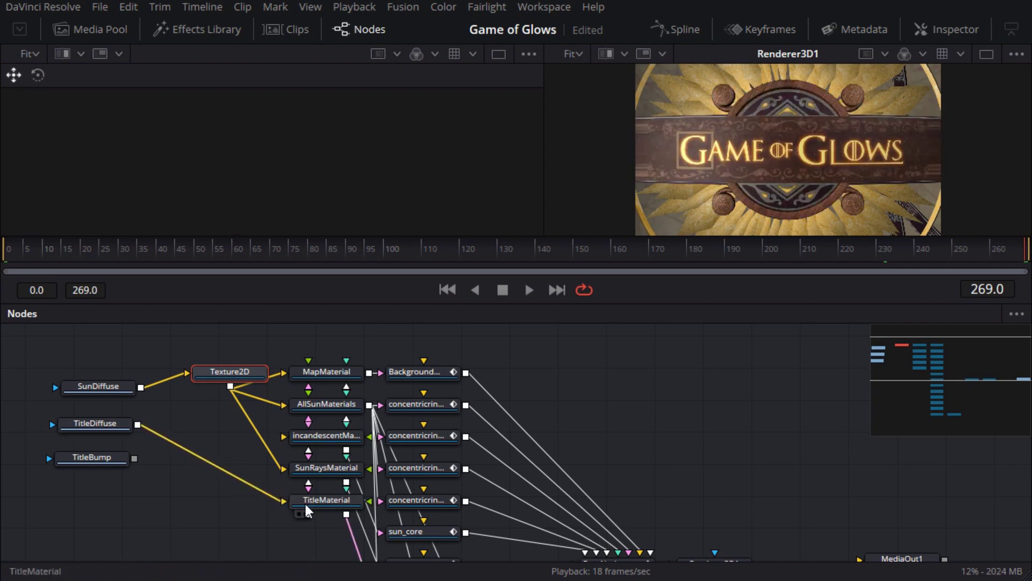
left_click_drag(522, 233, 530, 307)
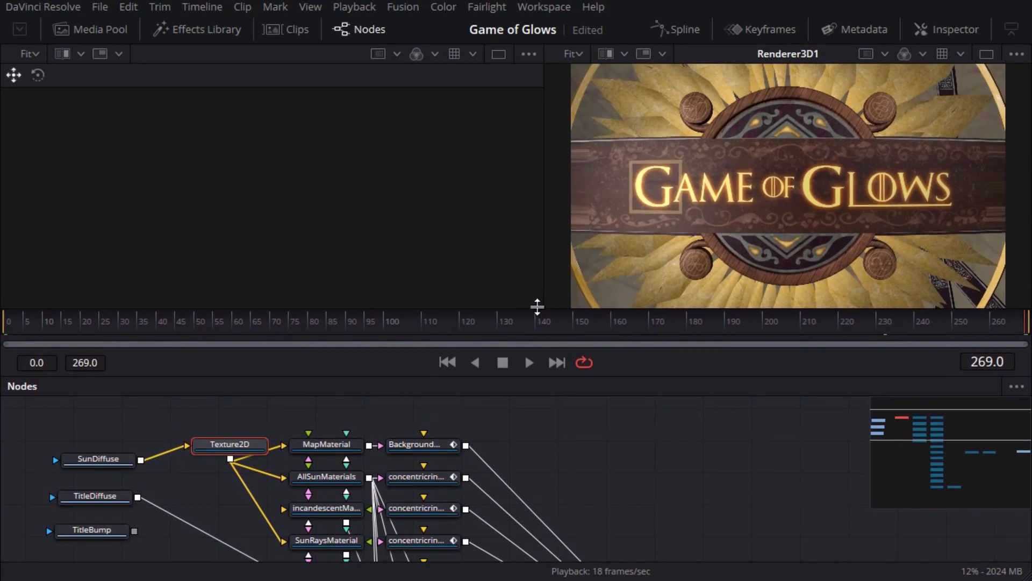
left_click_drag(571, 492, 593, 457)
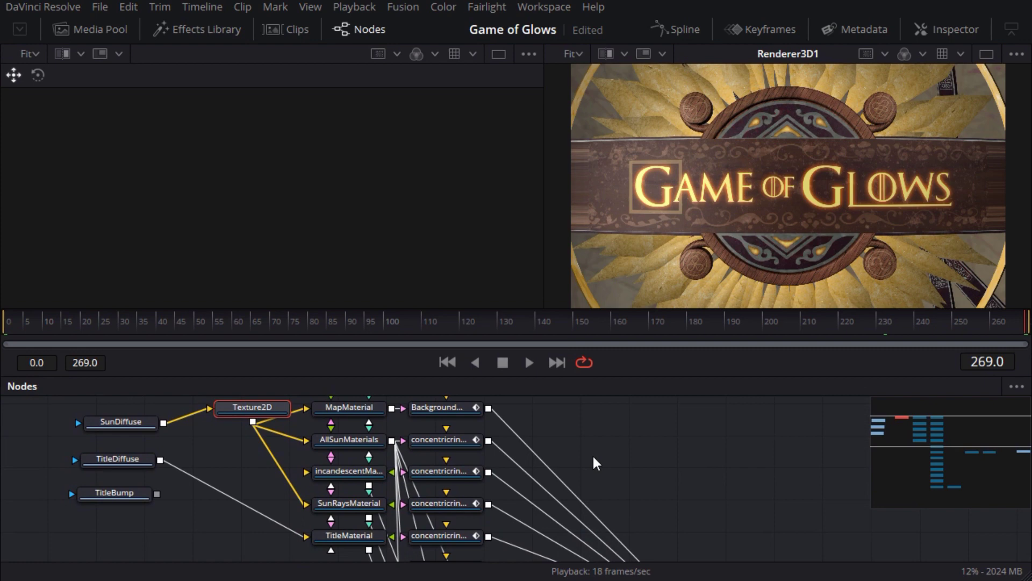
Insert a copy of the Texture2D node between TitleDiffuse and TitleMaterial
key("ctrl+c")
left_click(124, 458)
key("ctrl+v")
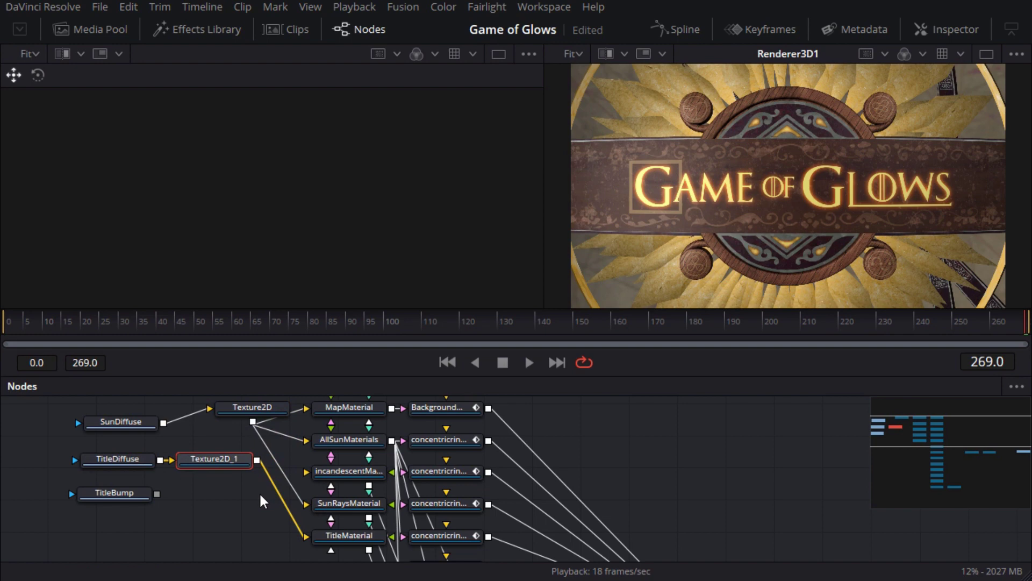
scroll(596, 441, "up", 2)
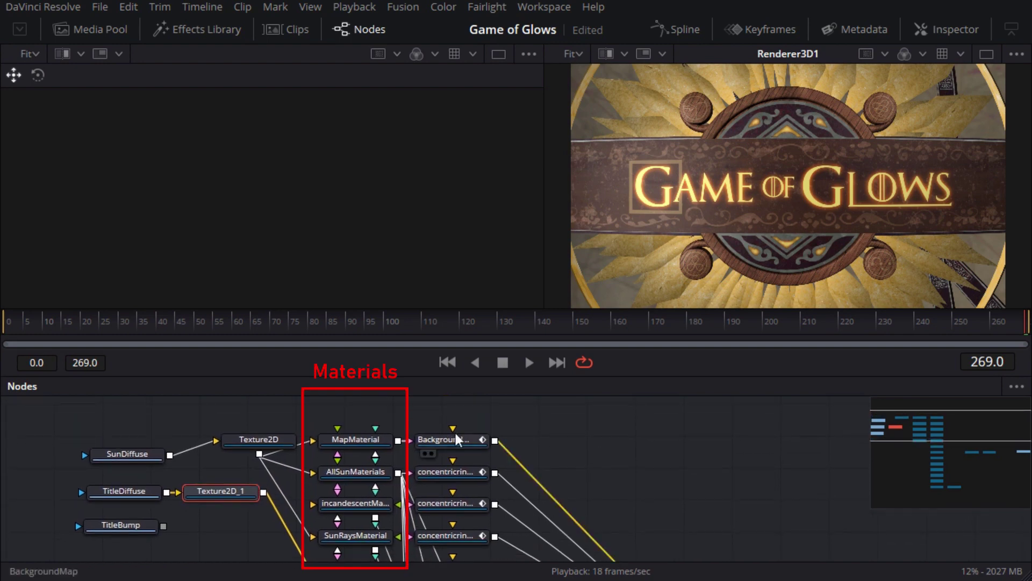
Set the diffuse color of MapMaterial and AllSunMaterials to pure white
double_click(360, 439)
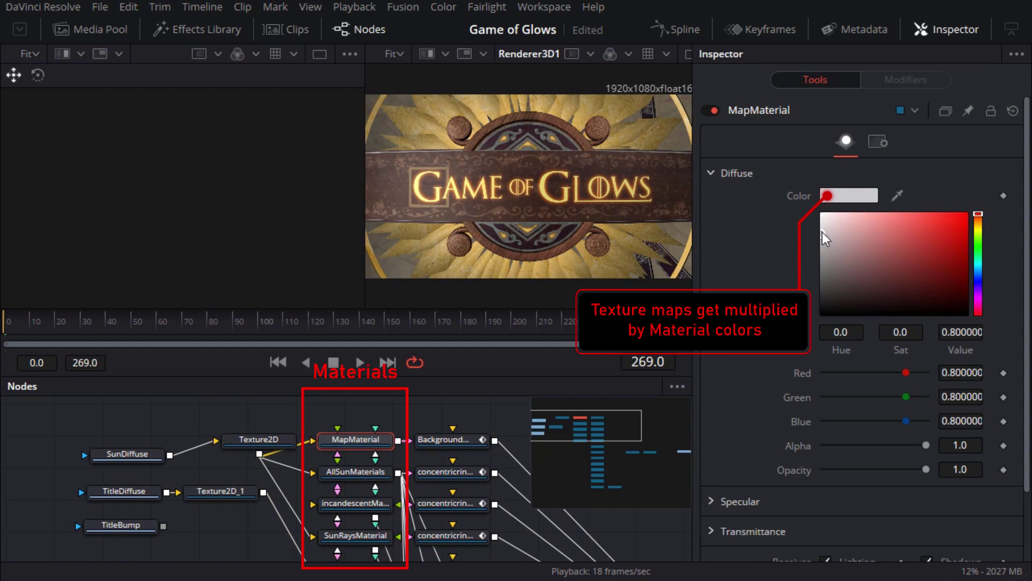
left_click_drag(822, 232, 814, 209)
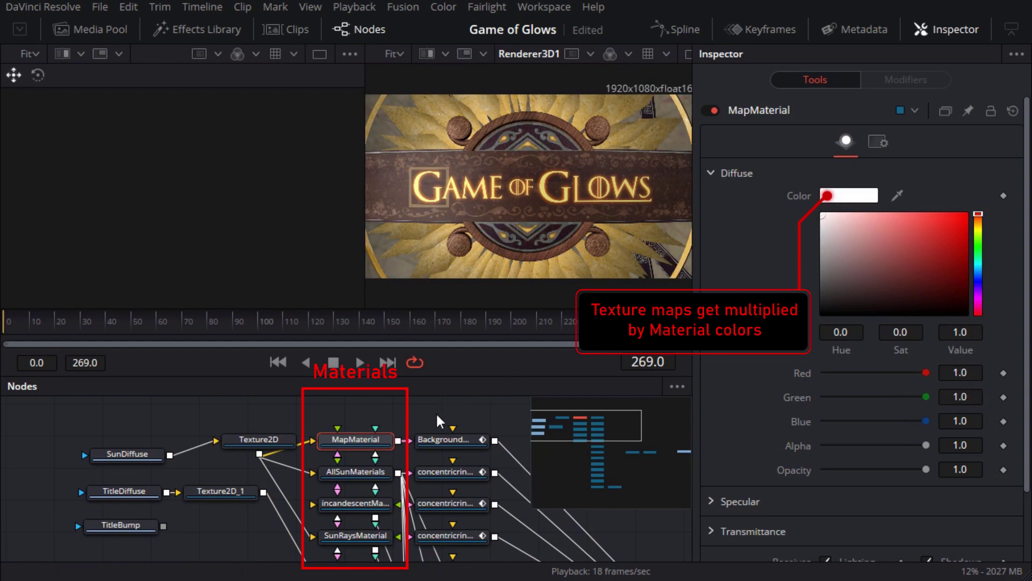
left_click(360, 470)
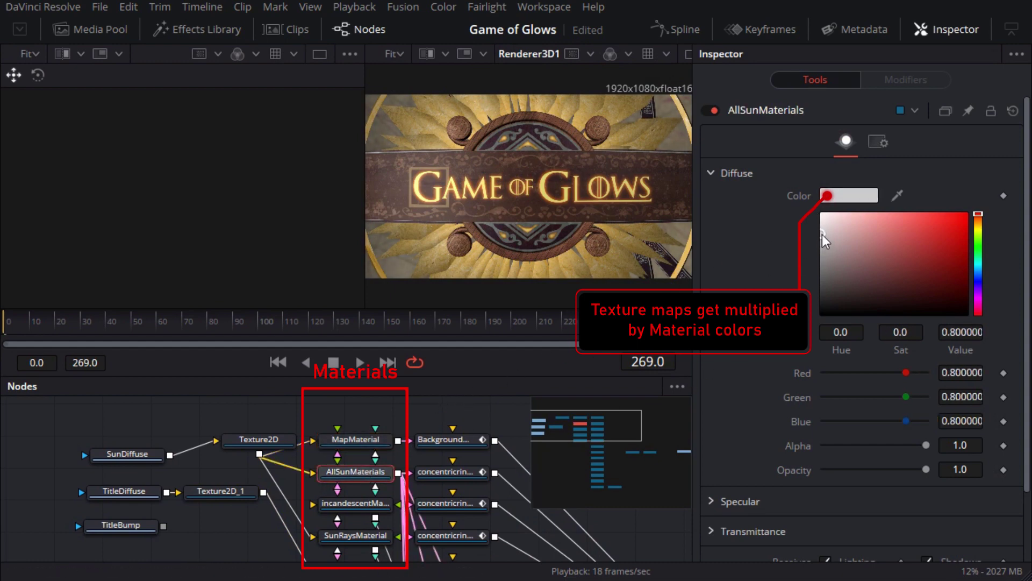
left_click_drag(821, 234, 817, 214)
Set the diffuse color of SunRaysMaterial and TitleMaterial to pure white
scroll(356, 511, "down", 2)
left_click(356, 486)
scroll(346, 518, "down", 1)
left_click(344, 517)
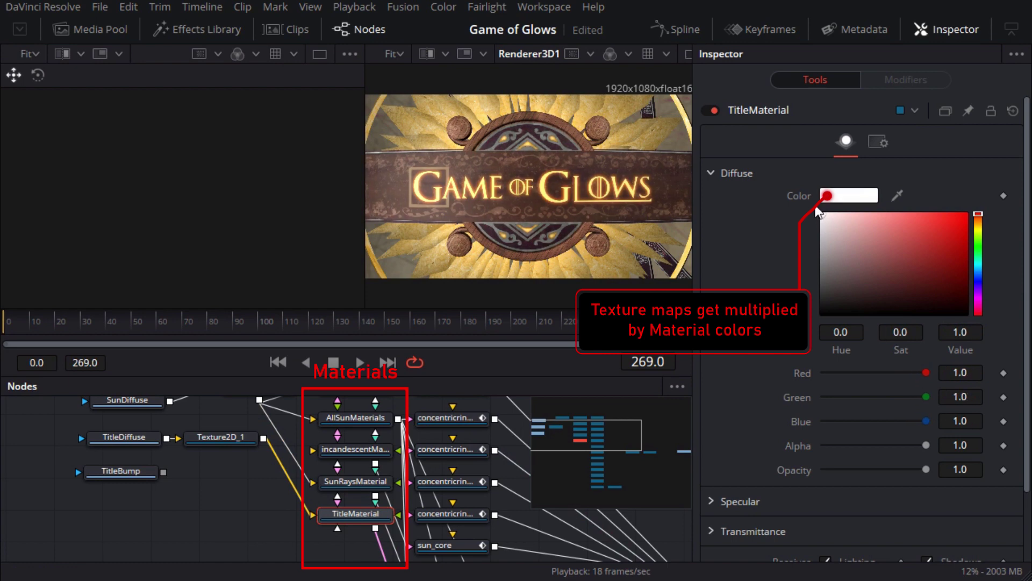
Inspect the sun core up close at frame 0 and move the incandescentMaterial node beside the sun_core node
scroll(352, 484, "up", 1)
left_click(356, 455)
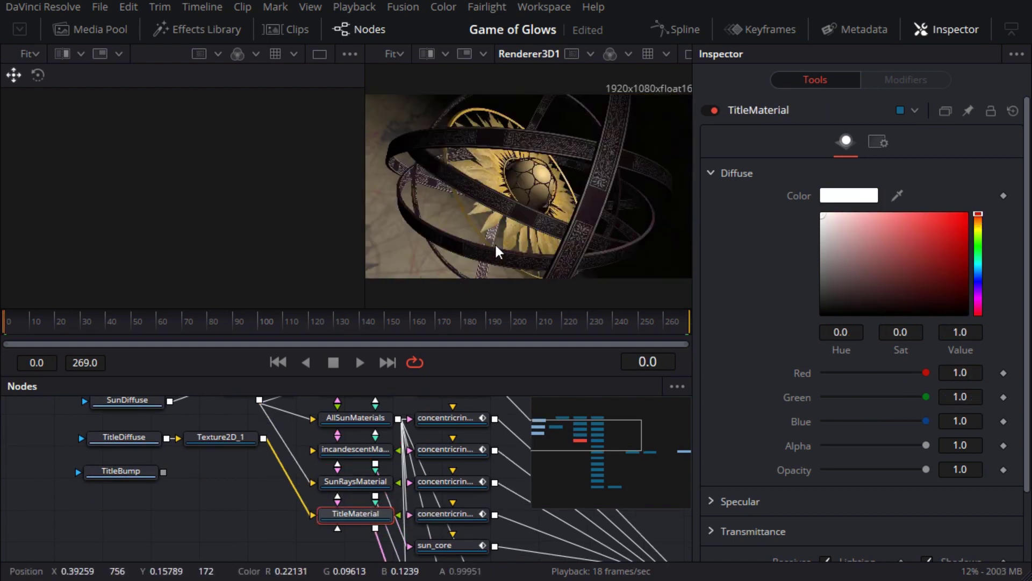
scroll(497, 250, "up", 5)
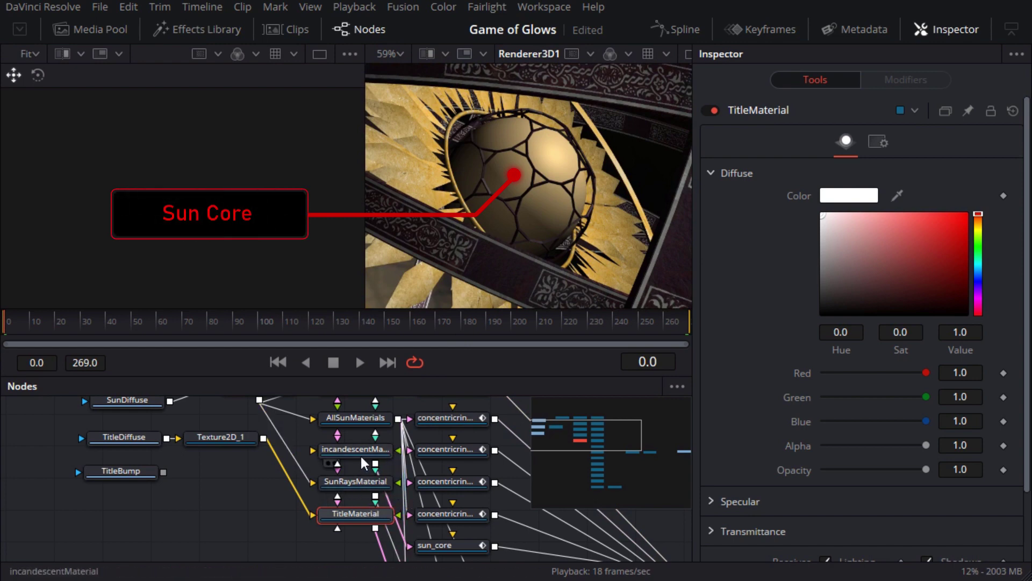
left_click_drag(360, 456, 293, 548)
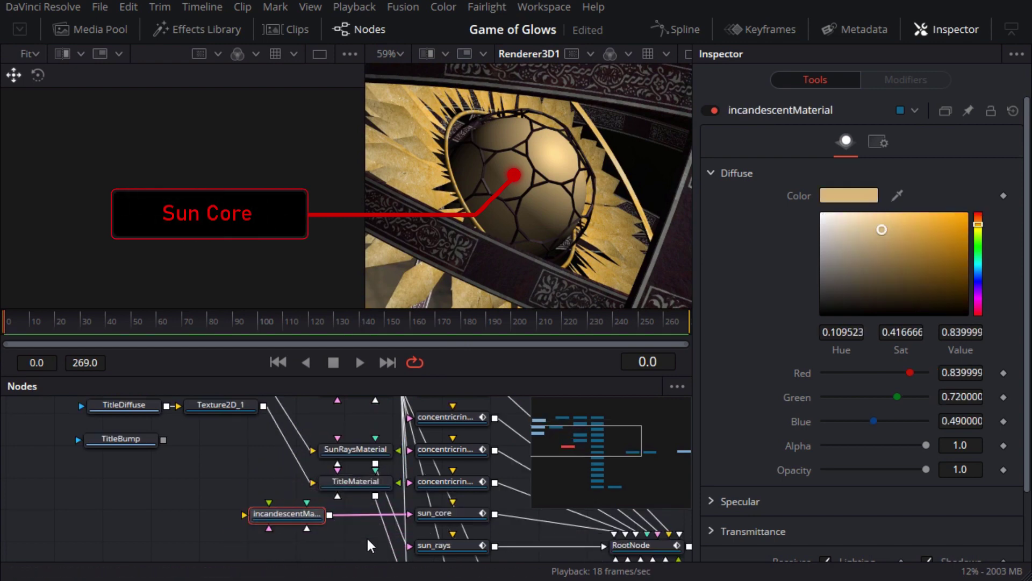
Turn off Affected by Lights in the lighting settings of the sun_core mesh
left_click(456, 518)
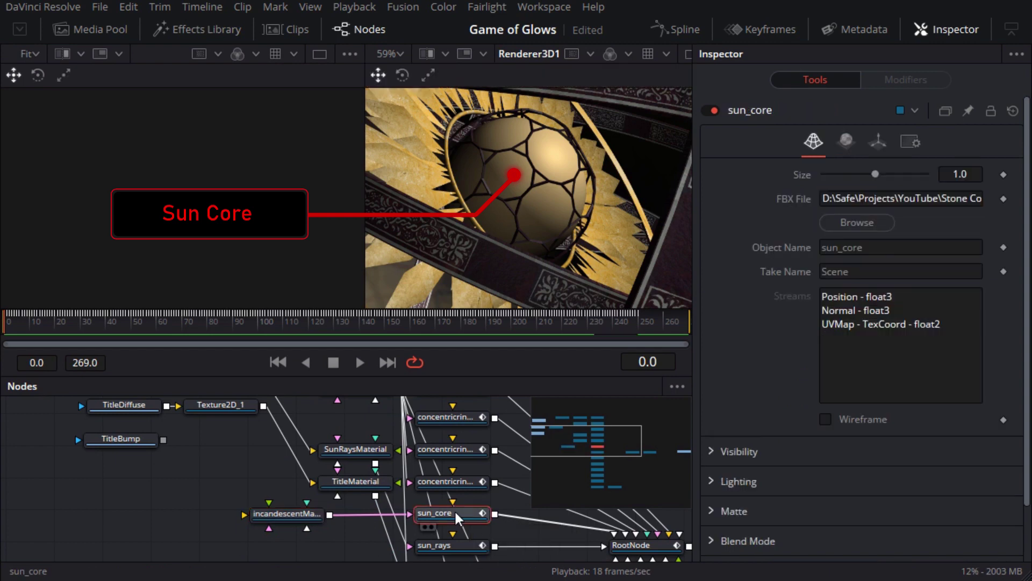
left_click(709, 481)
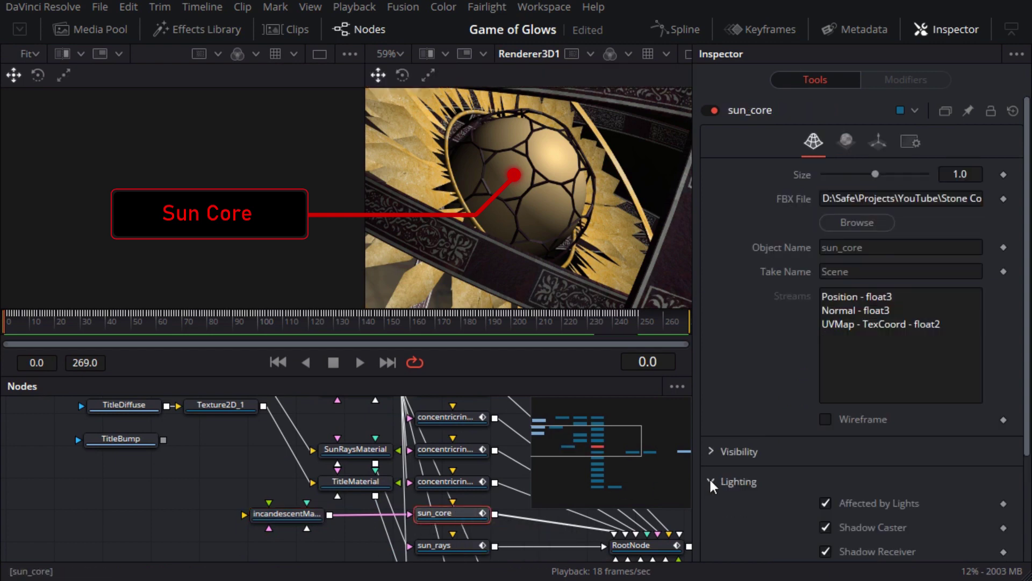
left_click(828, 502)
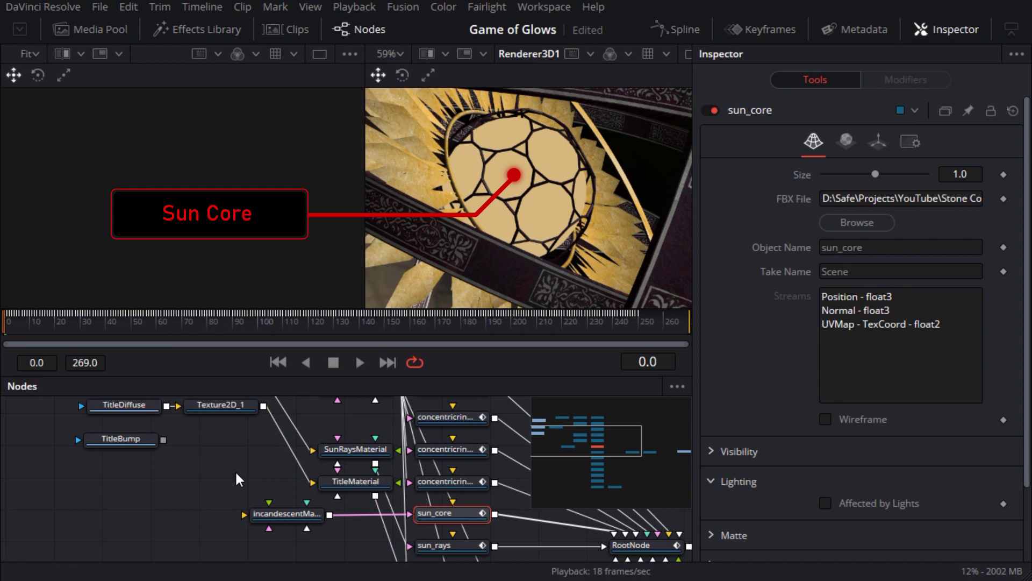
Display TitleBump in the empty viewer and fit the render to its viewer at the last frame, 269
mouse_move(32, 418)
left_mouse_down()
mouse_move(64, 502)
mouse_move(60, 488)
left_mouse_up()
left_click(115, 521)
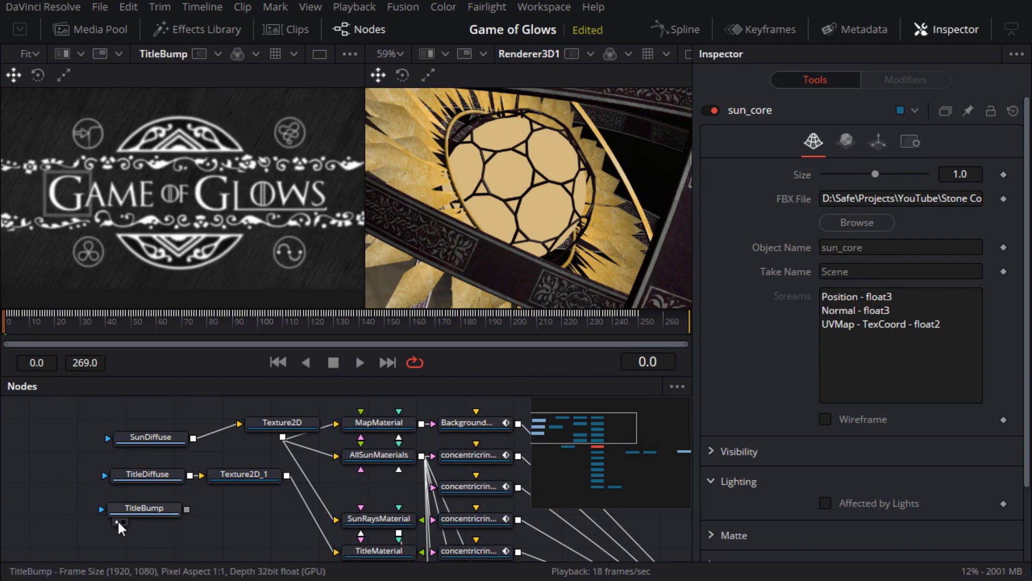
left_click(386, 362)
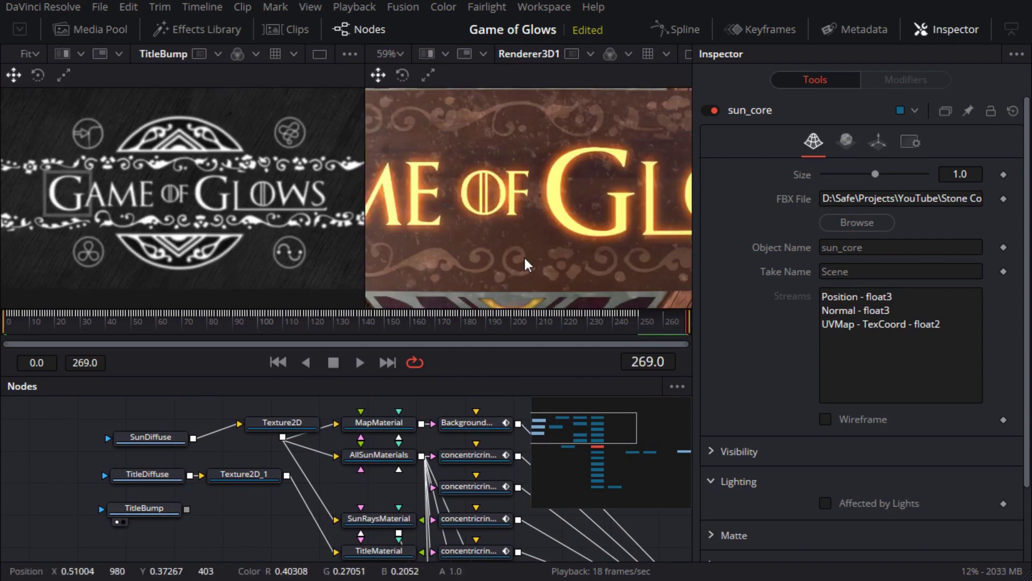
key("ctrl+f")
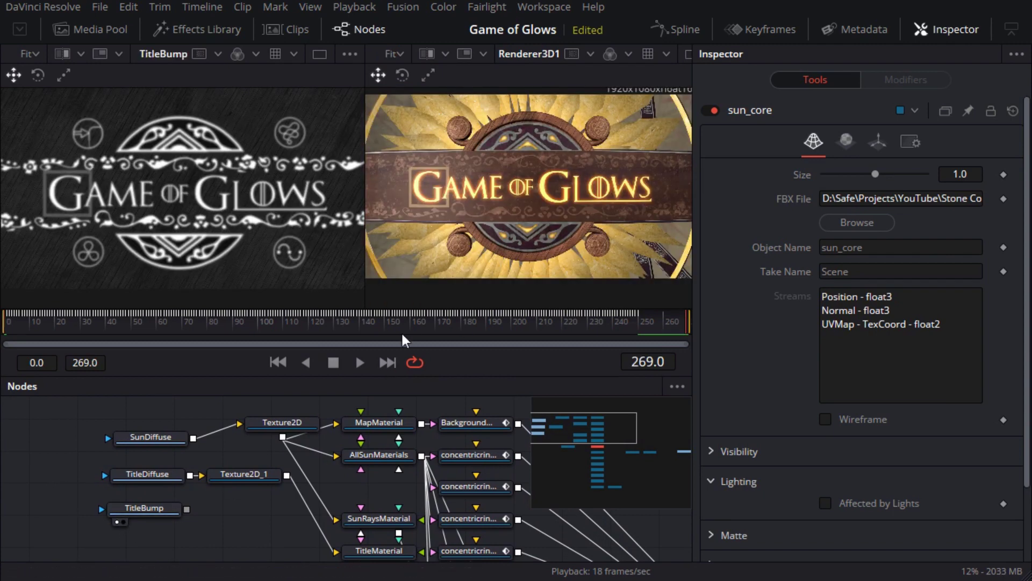
Move the TitleBump node away from the materials and add a BumpMap node after it
left_click_drag(160, 508, 128, 515)
scroll(178, 500, "down", 1)
key("ctrl+space")
type("rend")
key("BackSpace")
key("BackSpace")
key("BackSpace")
key("BackSpace")
type("bump")
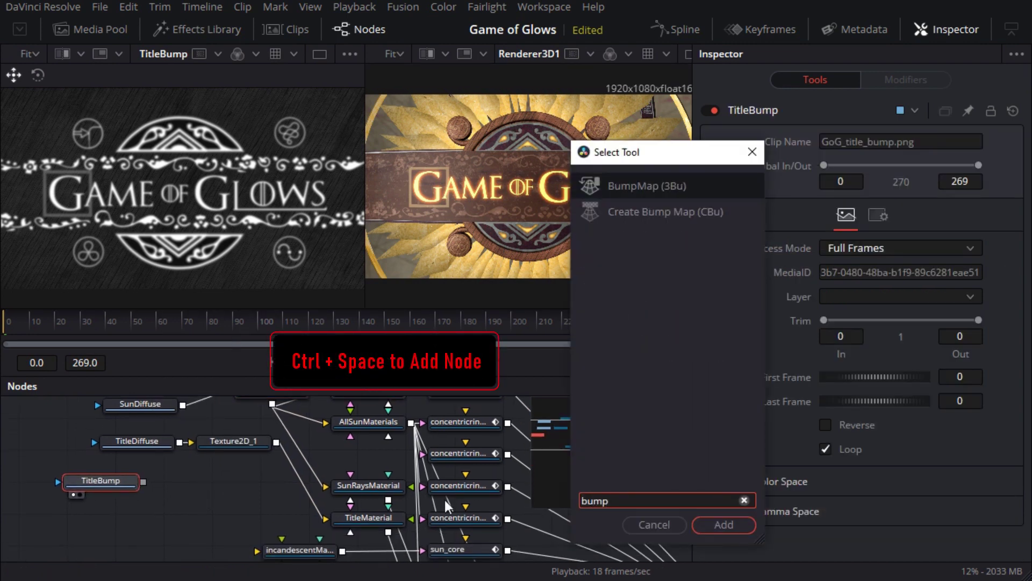
left_click(715, 526)
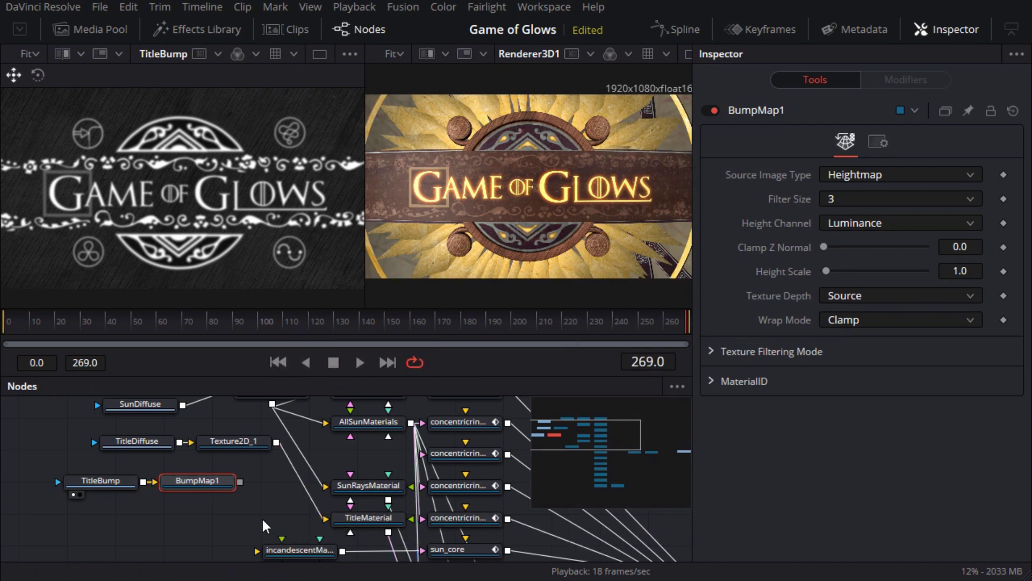
Connect the BumpMap node to TitleMaterial's bump map input and inspect the title in a single enlarged viewer
left_click_drag(241, 482, 358, 525)
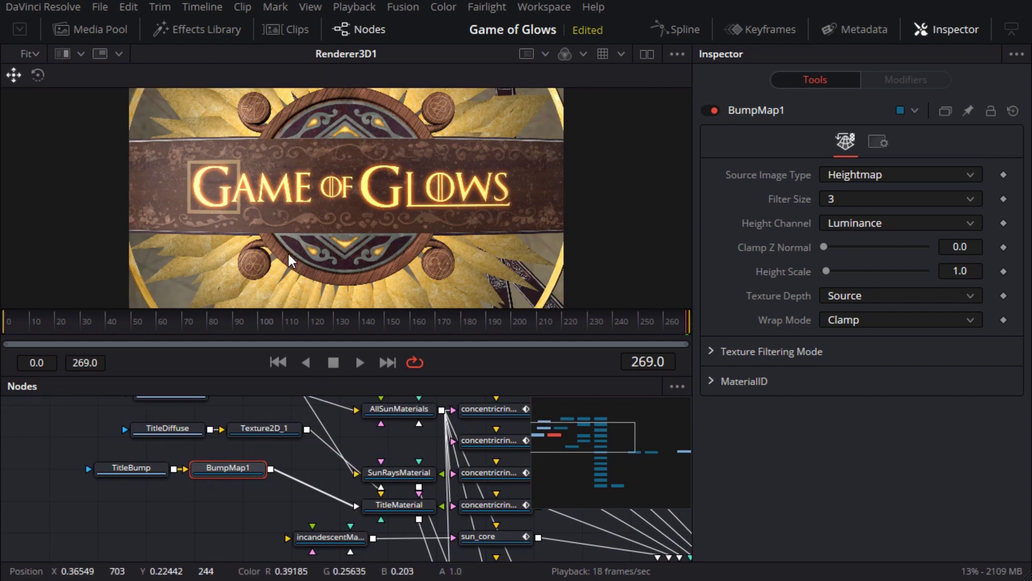
scroll(288, 250, "up", 4)
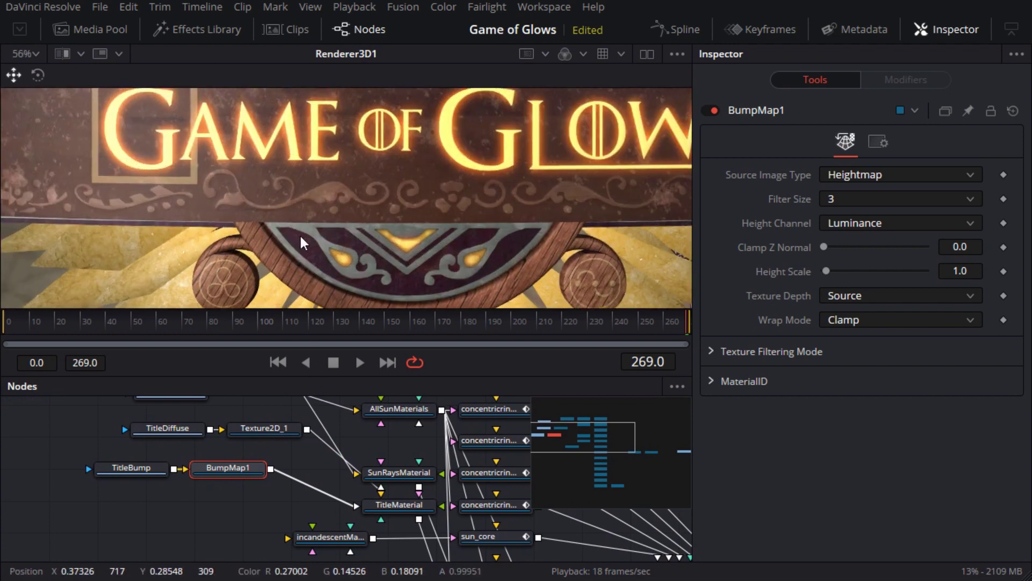
left_click_drag(300, 236, 374, 284)
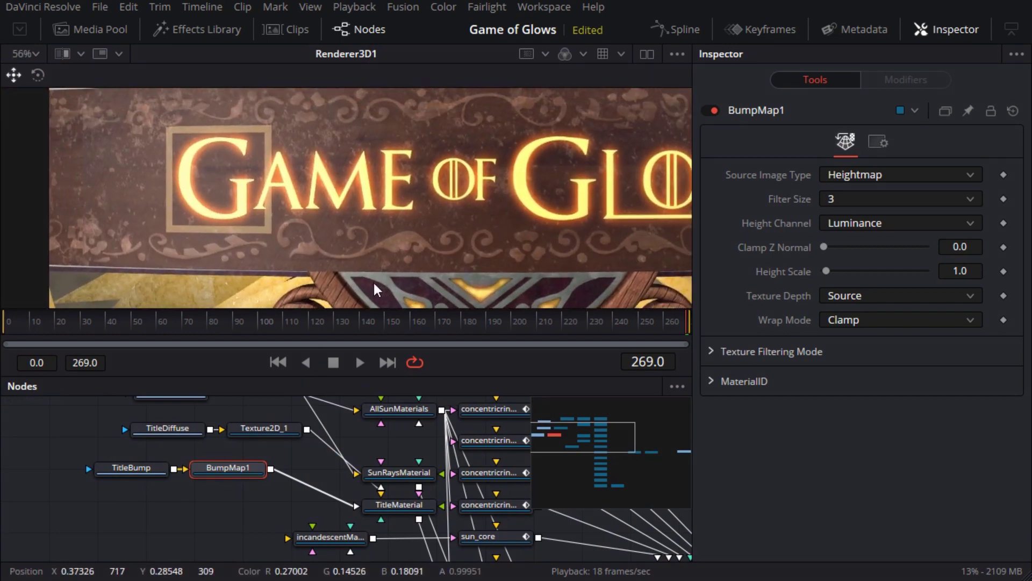
Keep Heightmap as BumpMap1's source image type, and set its filter size to 5 and height scale to about 1.54
left_click(903, 175)
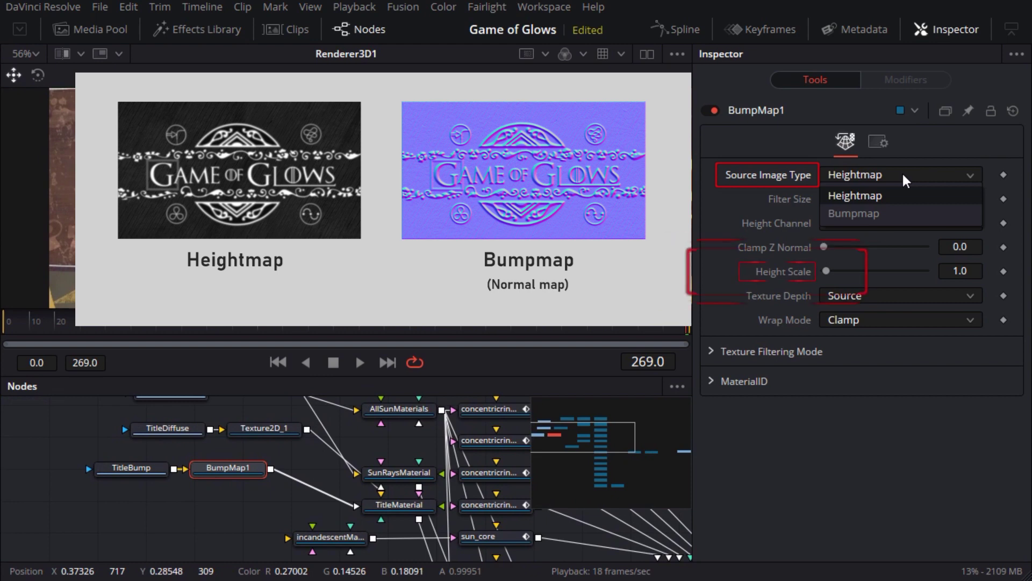
left_click(902, 172)
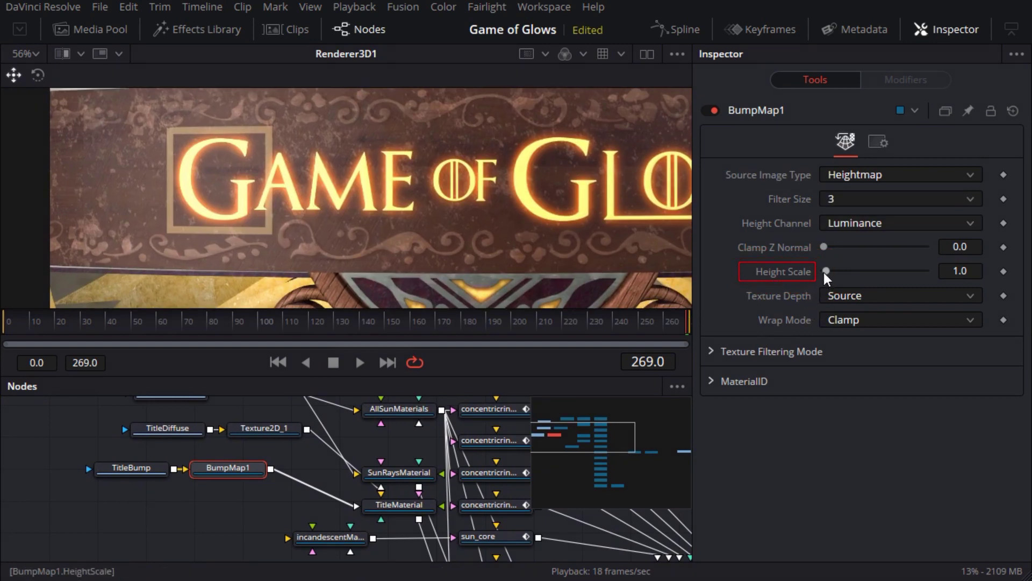
mouse_move(827, 270)
left_mouse_down()
mouse_move(843, 275)
mouse_move(827, 273)
left_mouse_up()
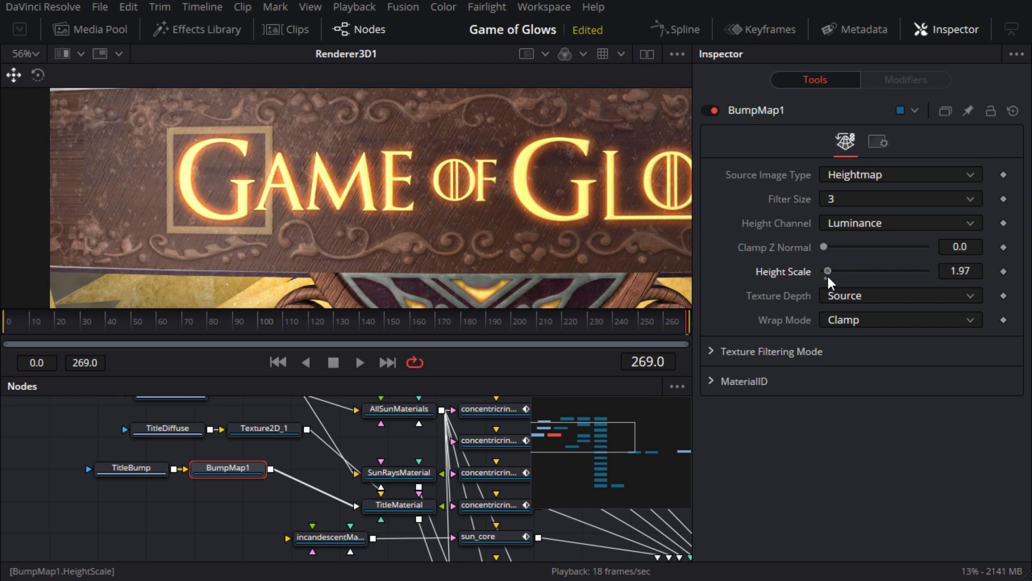
left_click(866, 196)
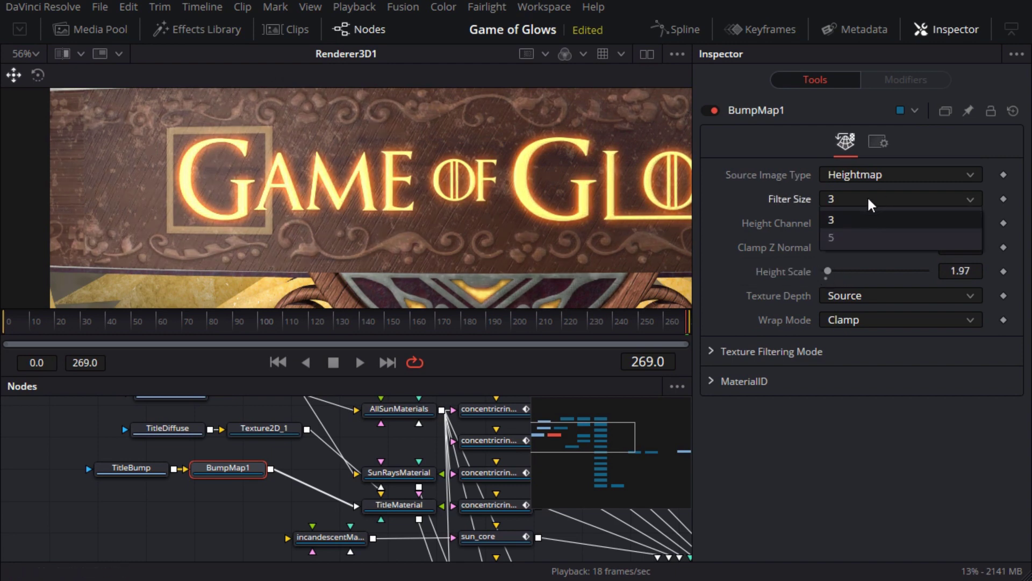
left_click(851, 238)
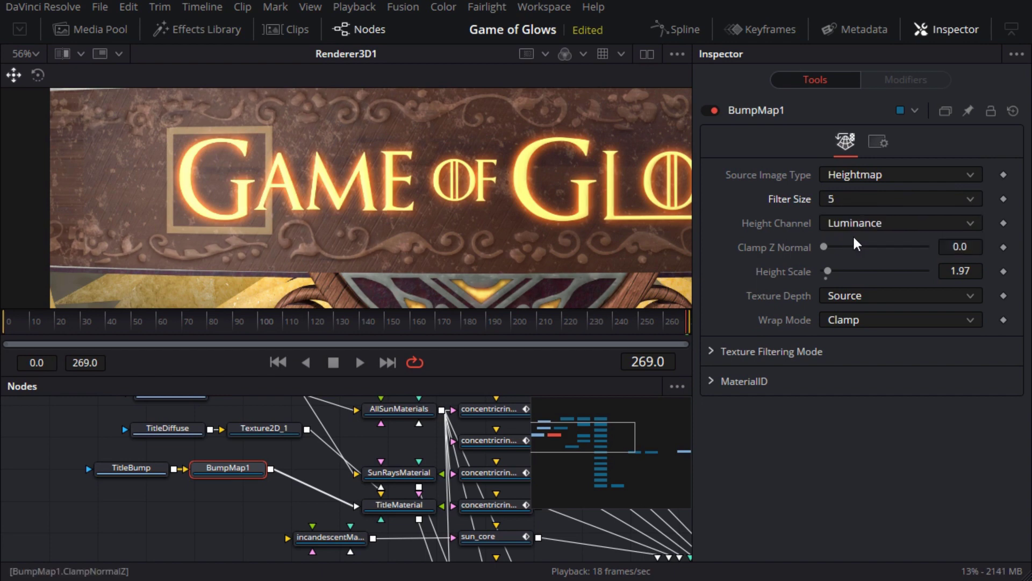
left_click_drag(830, 272, 820, 276)
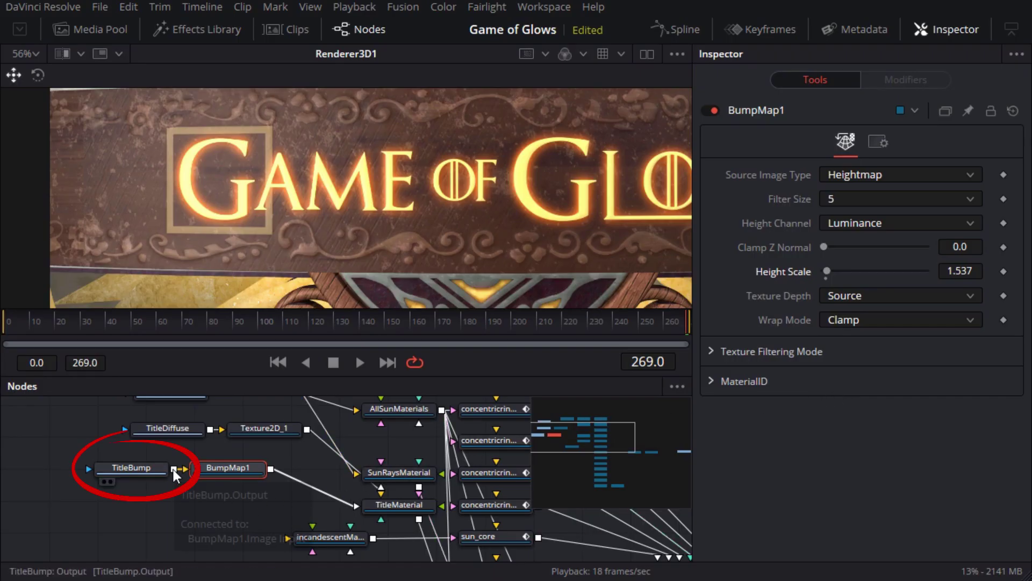
Connect TitleBump to TitleMaterial's specular color material input and move TitleMaterial closer to the BumpMap1 node
mouse_move(173, 470)
left_mouse_down()
mouse_move(218, 490)
mouse_move(399, 512)
left_mouse_up()
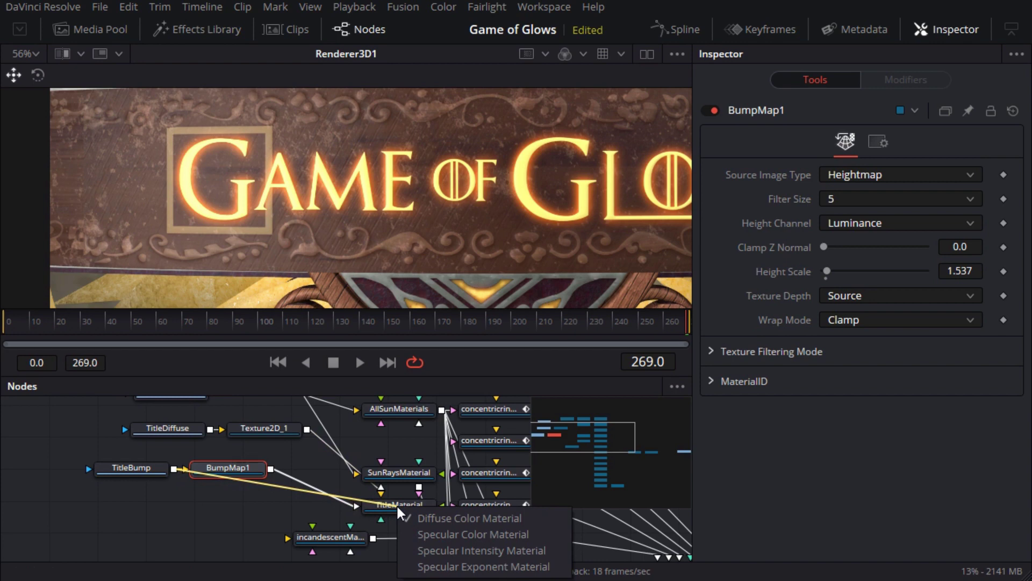
left_click(430, 535)
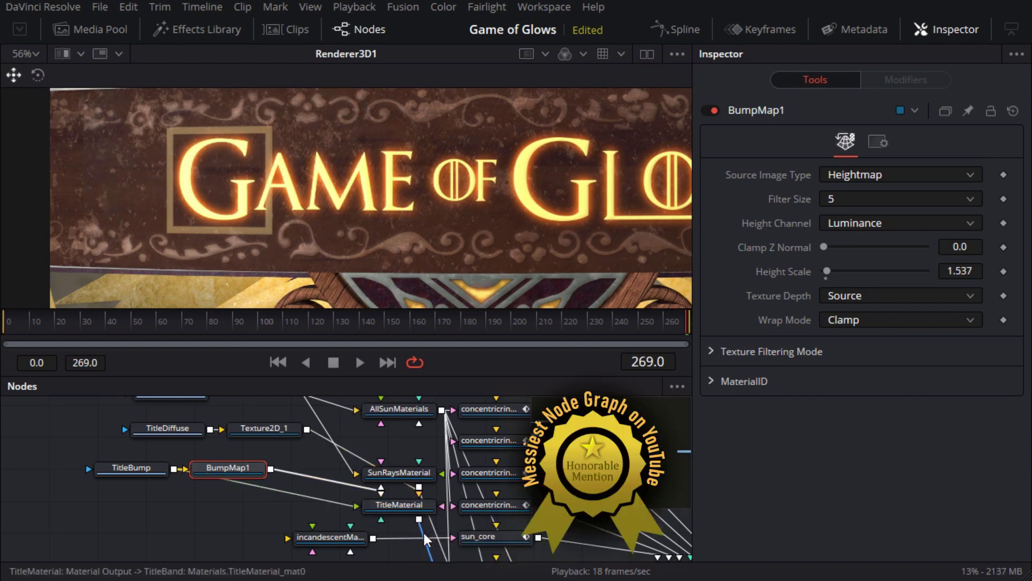
left_click(386, 504)
left_click_drag(386, 505, 314, 502)
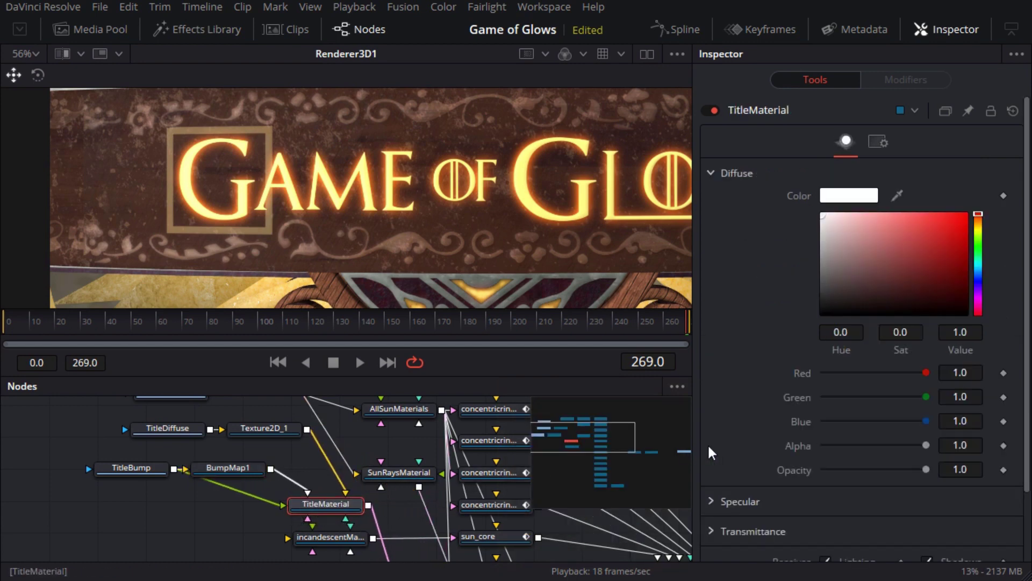
Set TitleMaterial's specular intensity to about 0.606 and exponent to 50, and check the highlights at frame 239
scroll(844, 404, "down", 3)
left_click(710, 421)
scroll(739, 402, "down", 3)
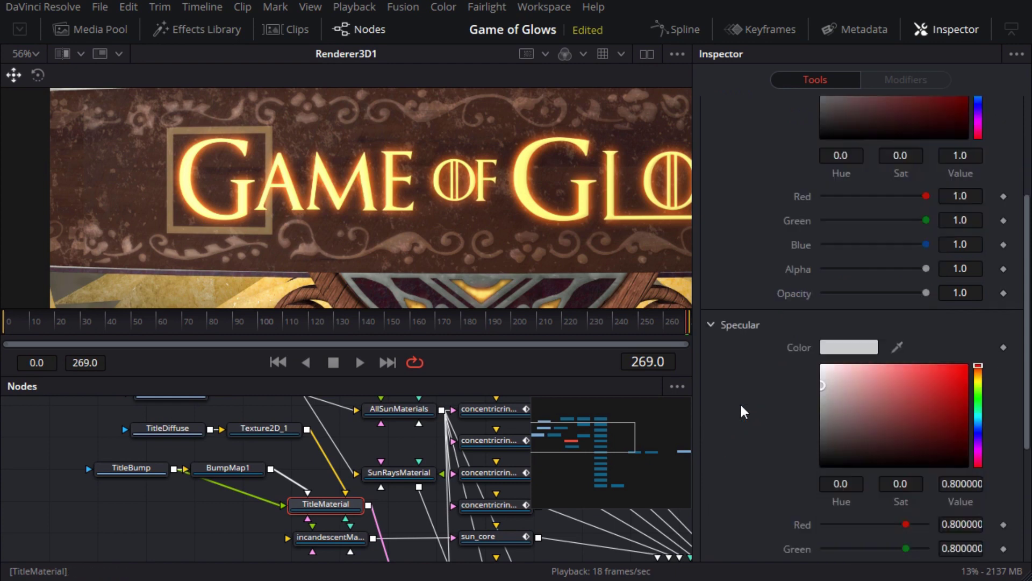
scroll(741, 406, "down", 5)
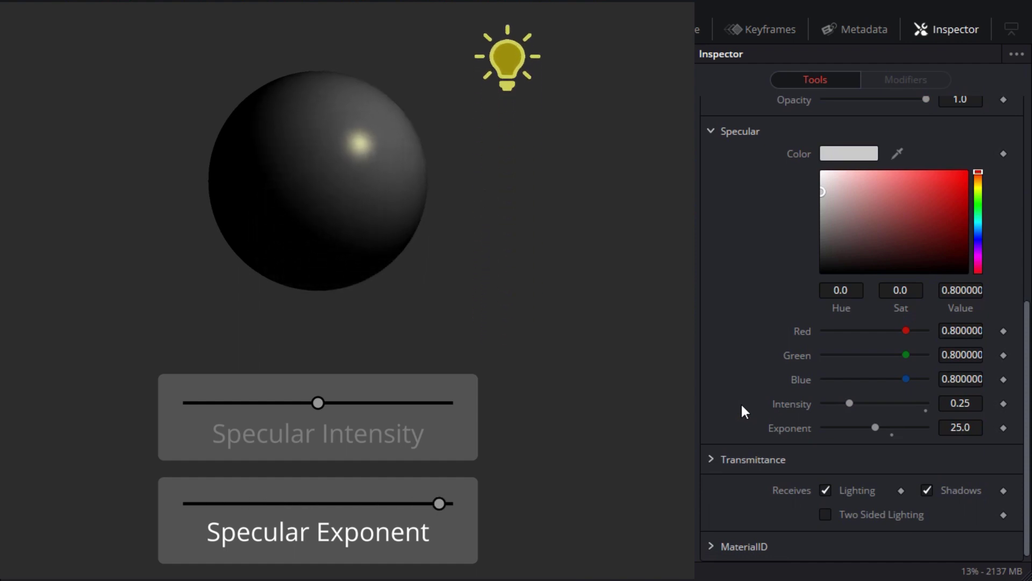
left_click_drag(849, 403, 885, 404)
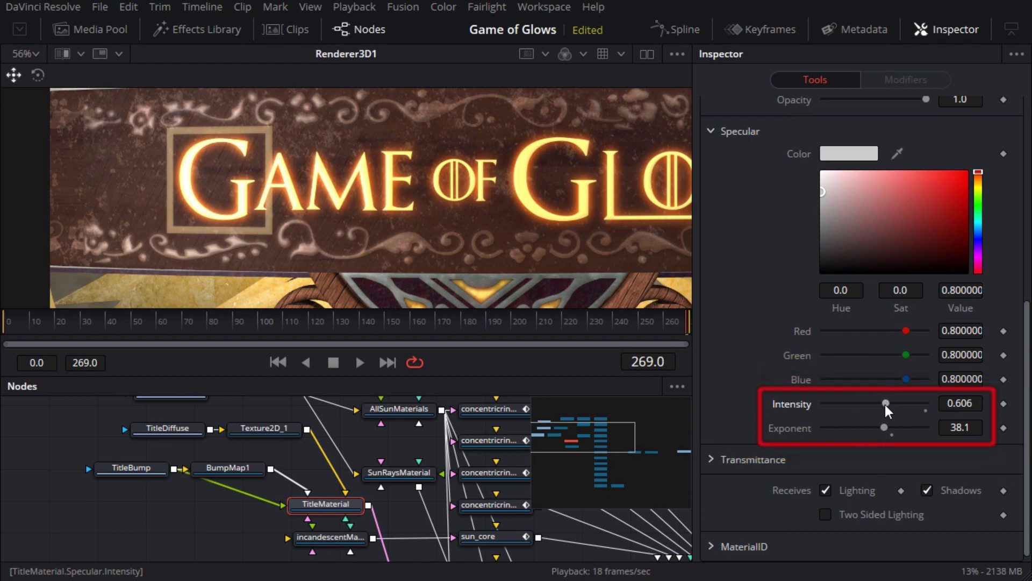
left_click(892, 435)
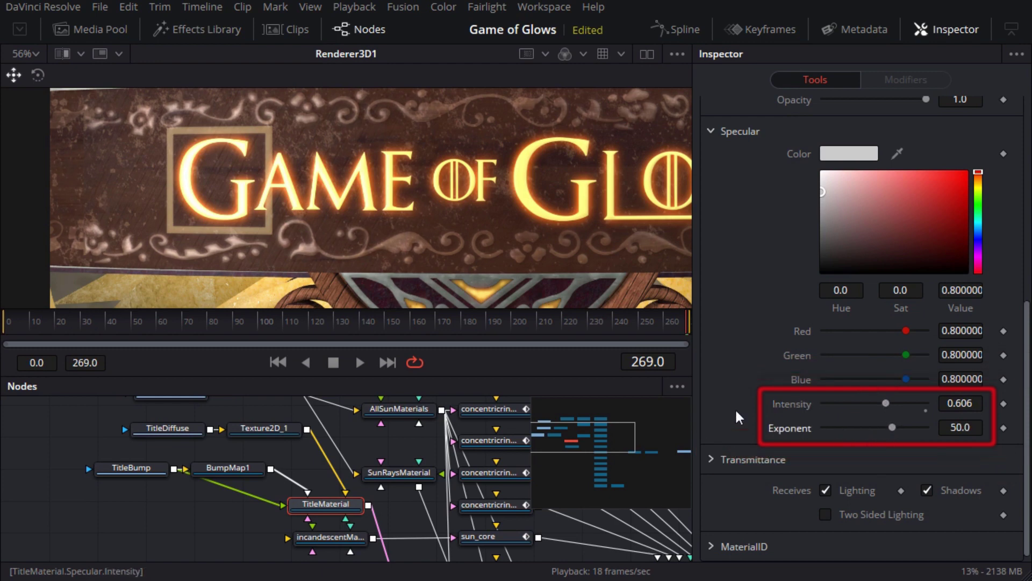
left_click_drag(631, 320, 602, 339)
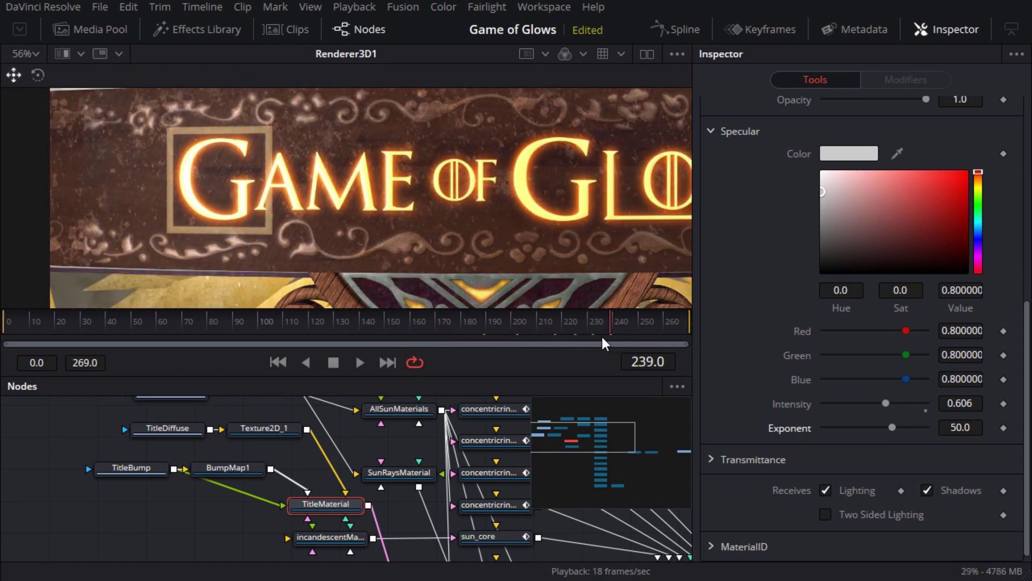
Darken TitleMaterial's diffuse color by setting its value to 0.6
scroll(765, 299, "up", 7)
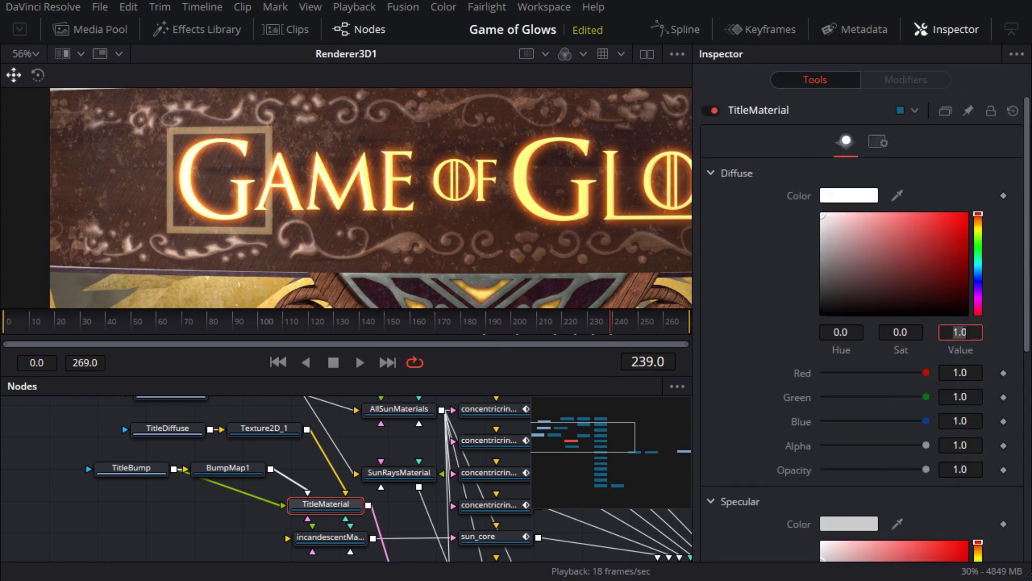
type("0.6")
left_click(961, 445)
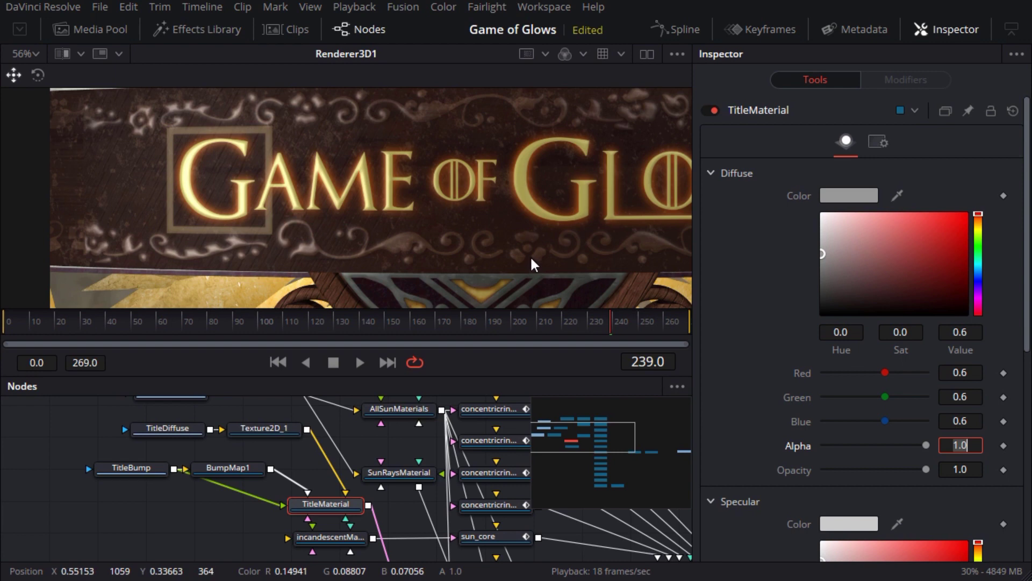
key("Return")
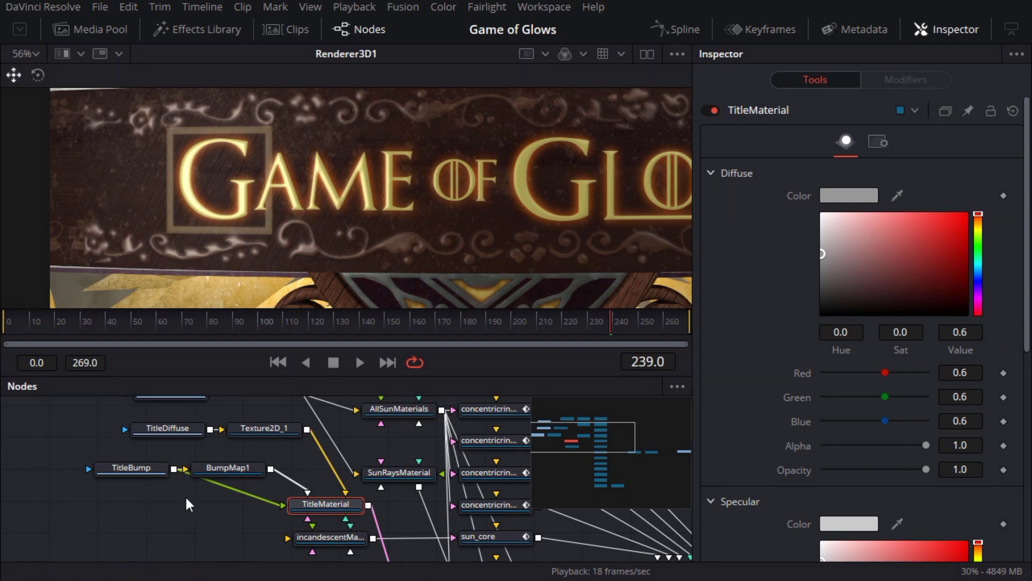
Duplicate the Texture2D_1 node and insert the copy between TitleBump and TitleMaterial's specular color input
left_click(256, 430)
key("ctrl+c")
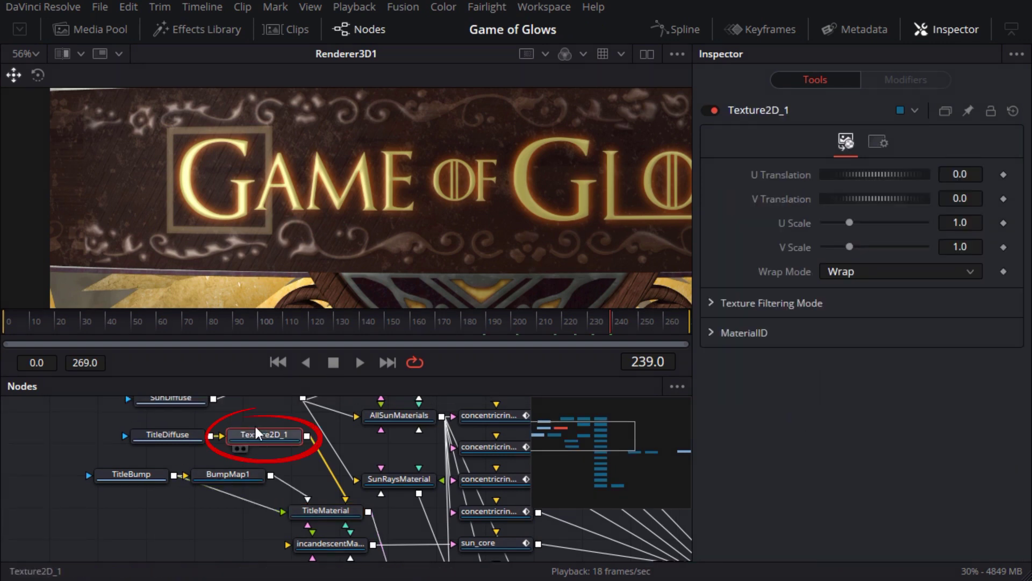
key("ctrl+v")
left_click_drag(190, 524, 244, 493)
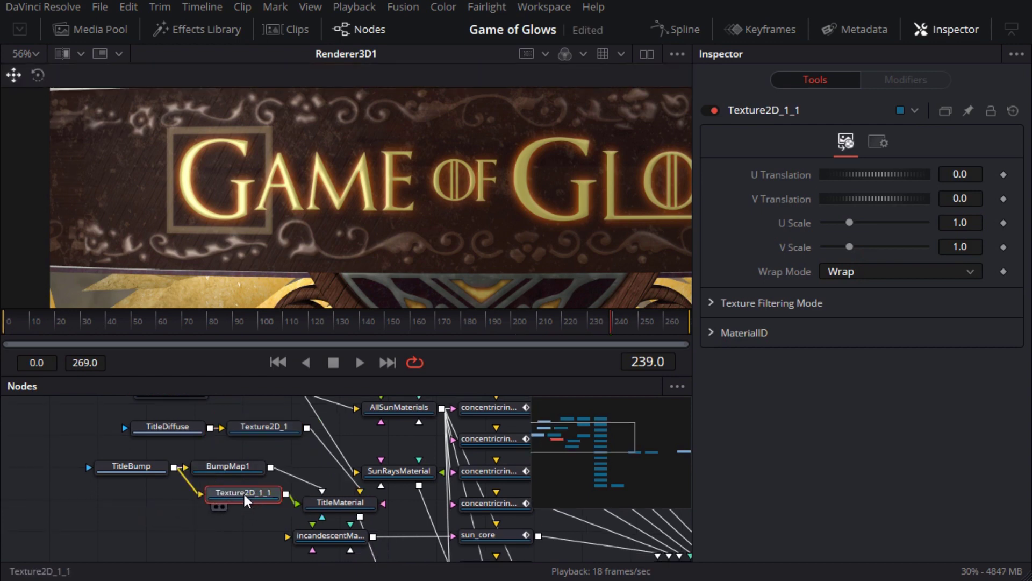
left_click(150, 520)
Fit the render to the viewer and play the animation from the first frame
key("ctrl+f")
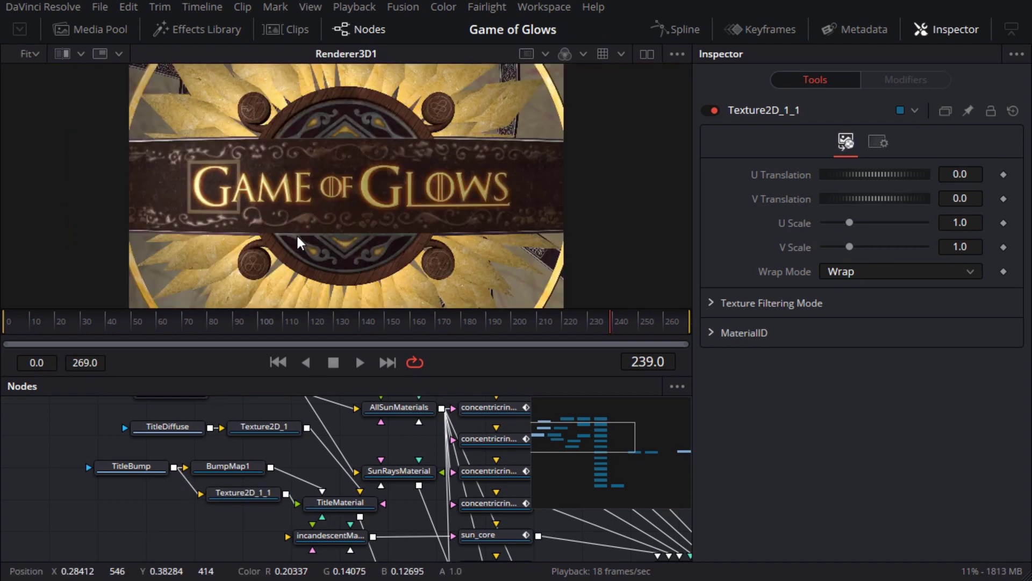
left_click(277, 363)
left_click(361, 363)
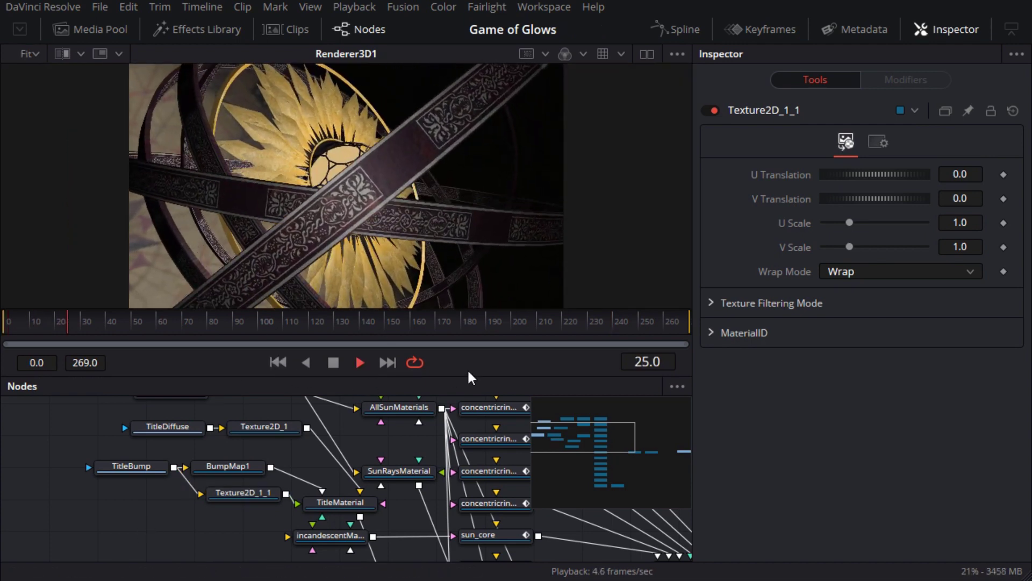